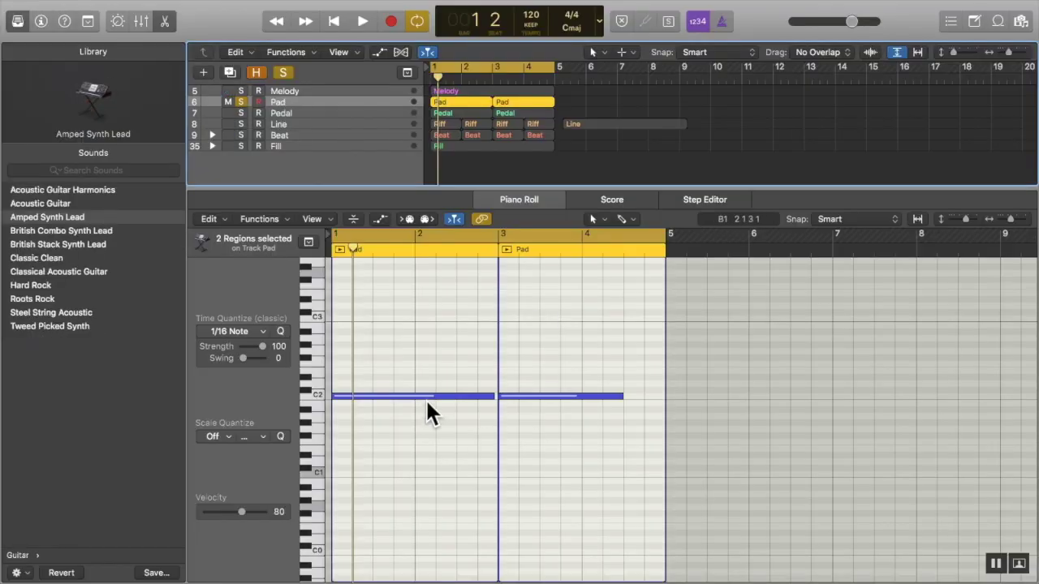
Deselect the Pad regions and pull the cycle range's end back from bar 5 to bar 3
click(687, 86)
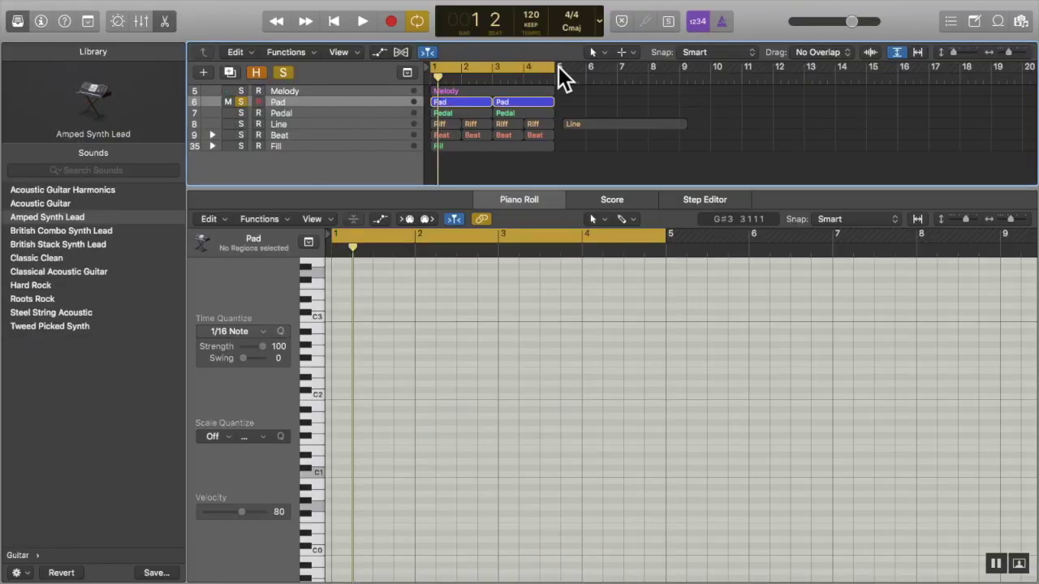
drag(557, 66, 495, 68)
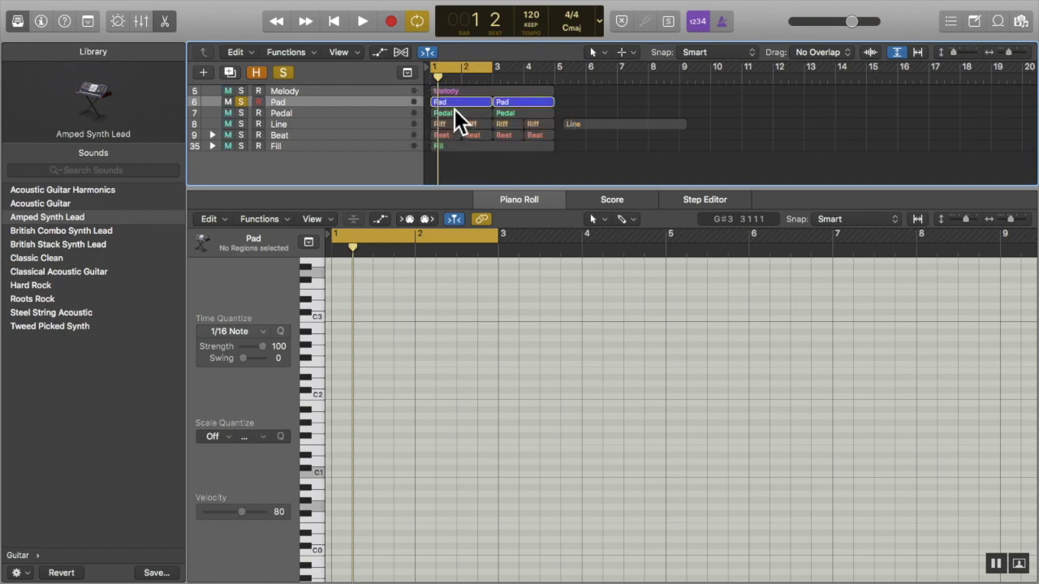
click(457, 102)
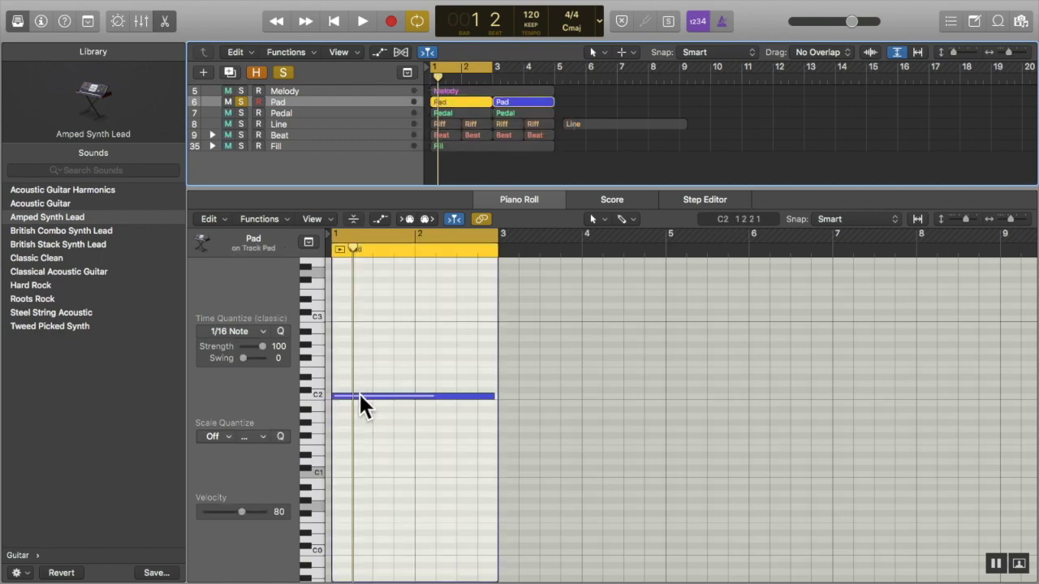
Copy the Pad's C2 note up to G2, then add a higher third note for a three-note chord
drag(359, 397, 363, 354)
key(space)
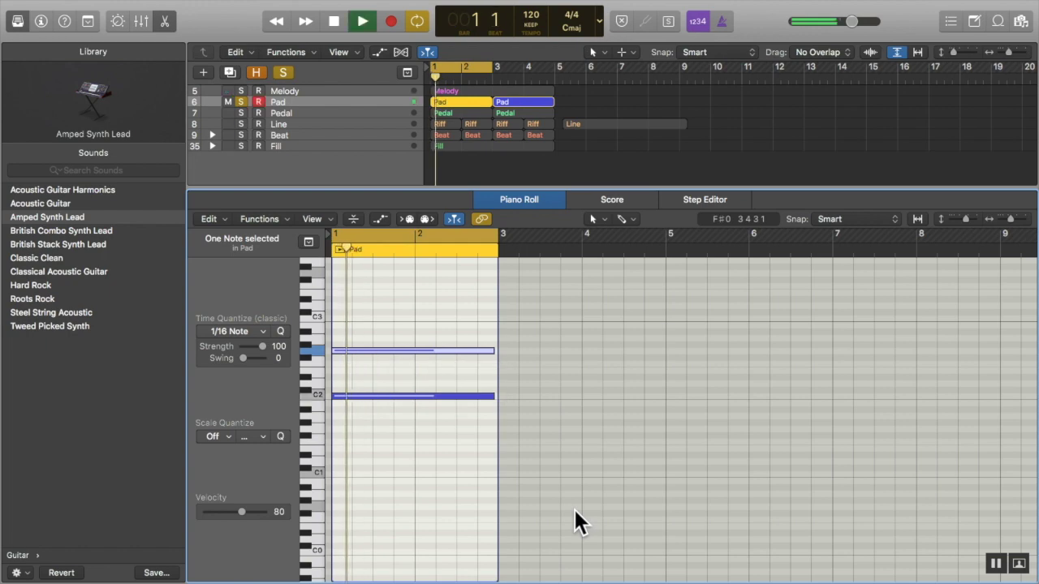
key(space)
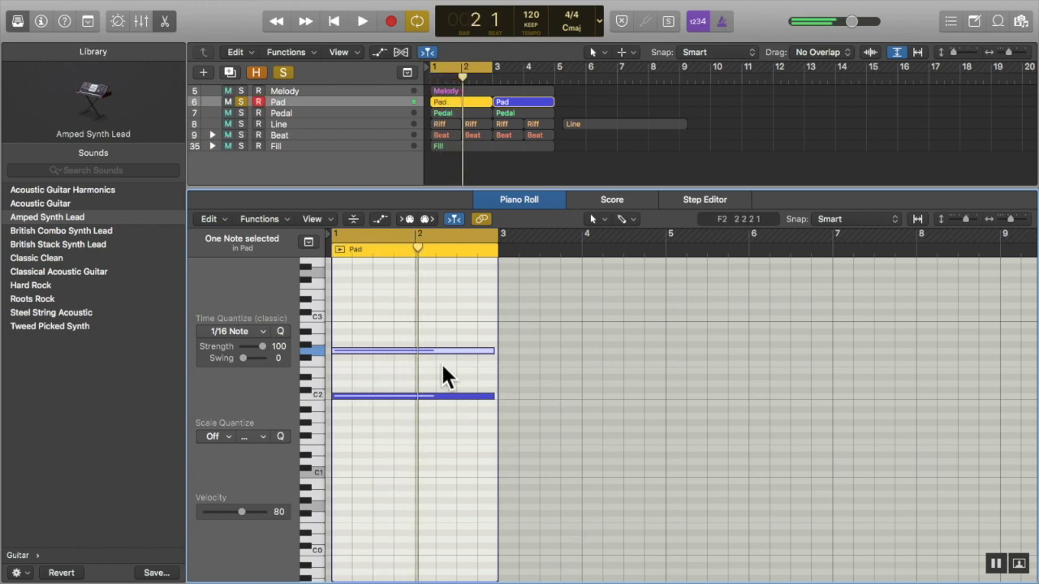
key(Delete)
key(space)
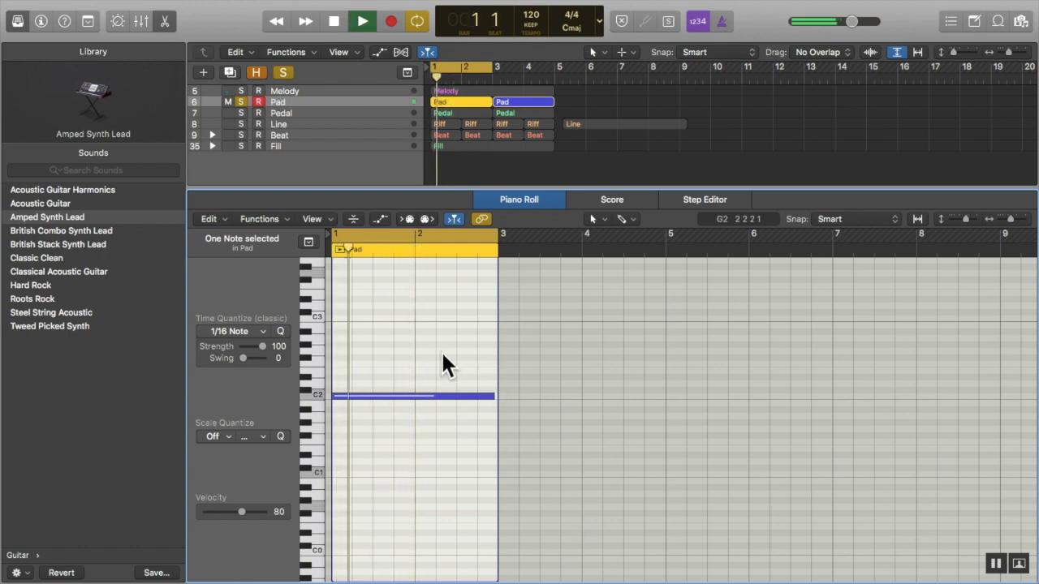
key(super+z)
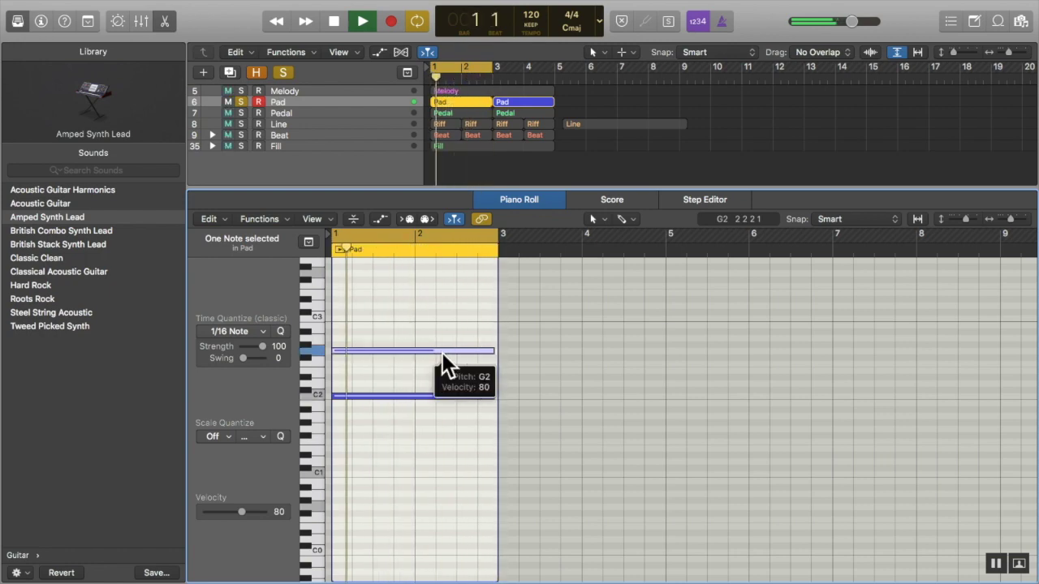
drag(442, 352, 389, 298)
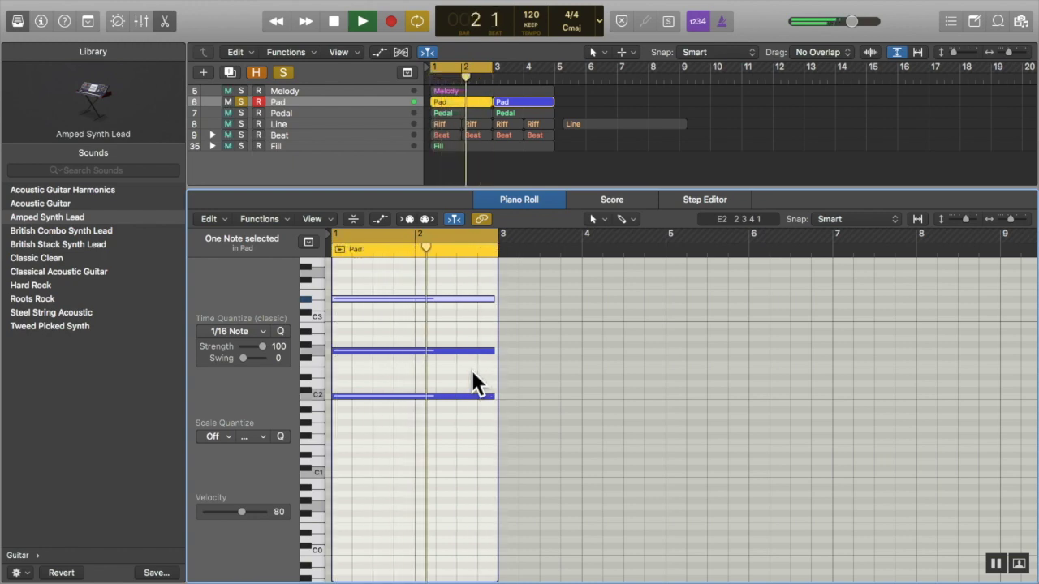
key(space)
Unsolo Pad, solo Pedal, and select the row of 16 pedal notes while playing
click(240, 102)
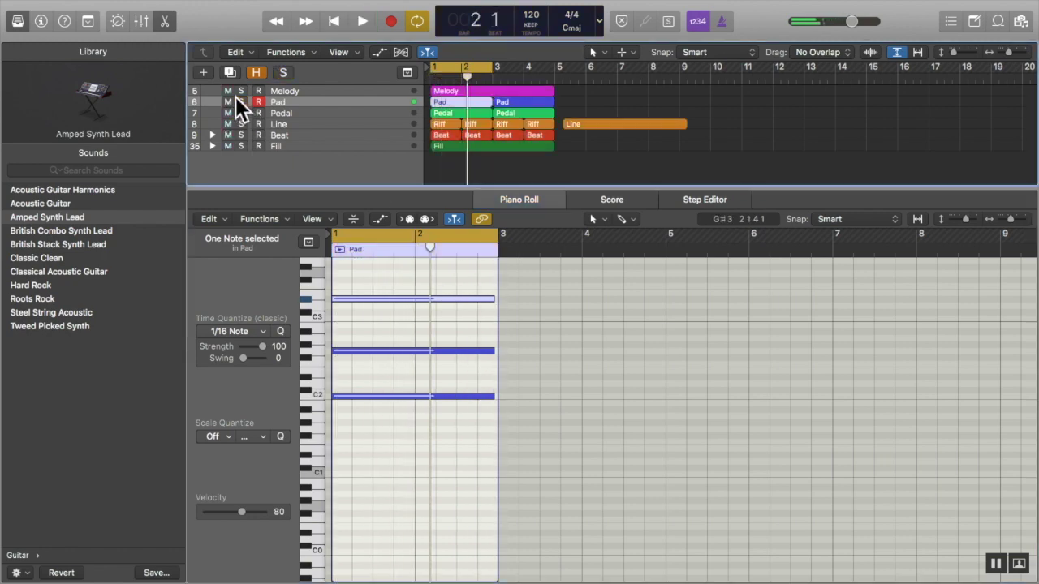
click(240, 113)
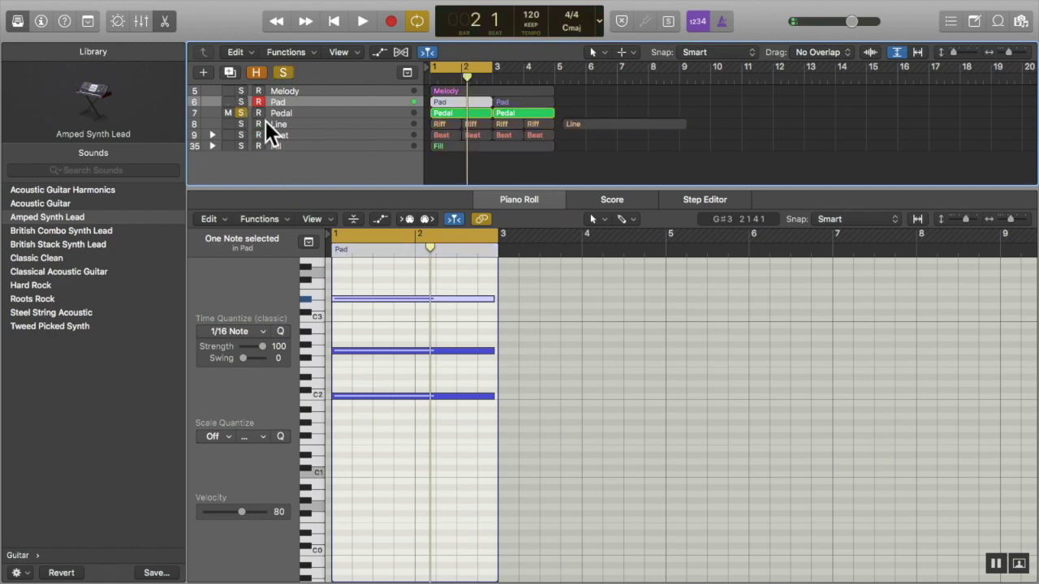
click(302, 114)
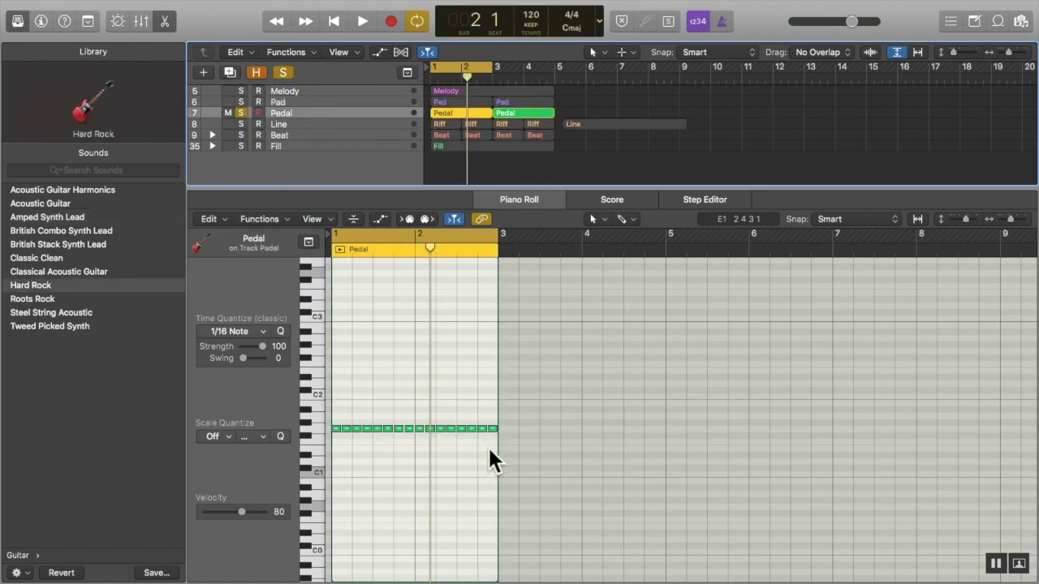
click(323, 429)
key(space)
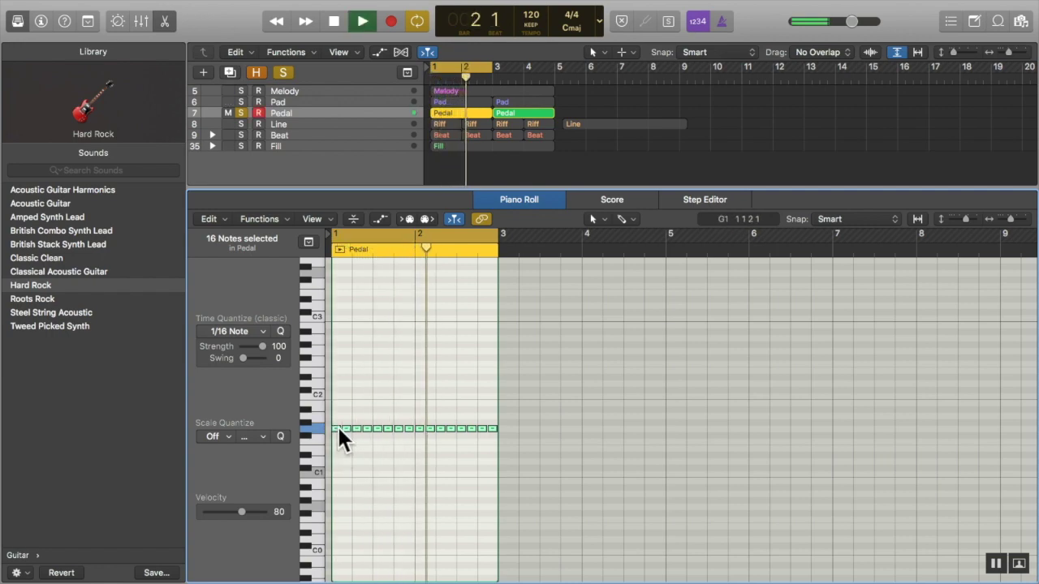
Copy the pedal note row up to C2, D#2 and C3, then undo back to the pedal notes
drag(336, 428, 337, 395)
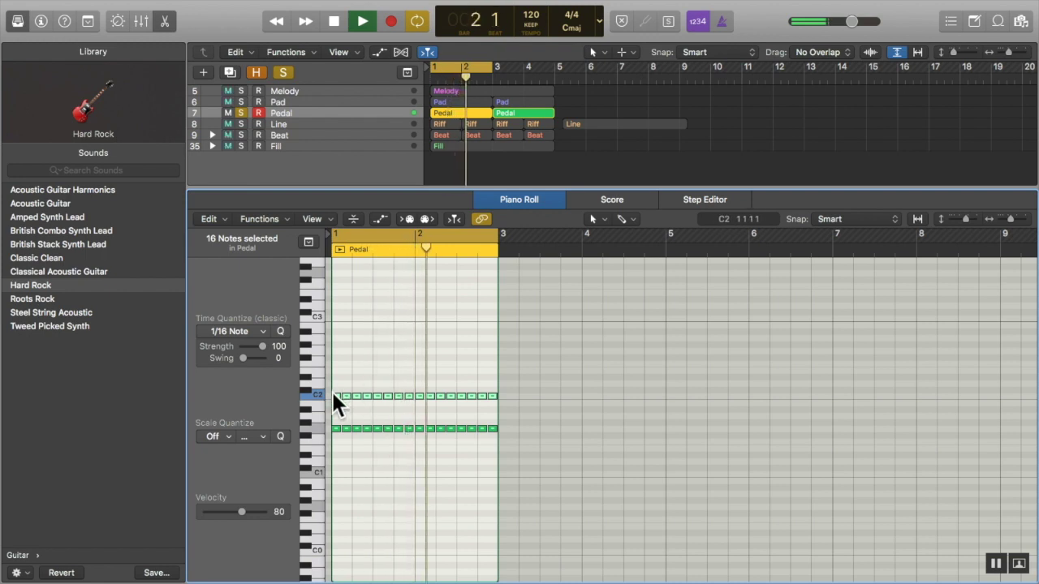
drag(333, 393, 335, 377)
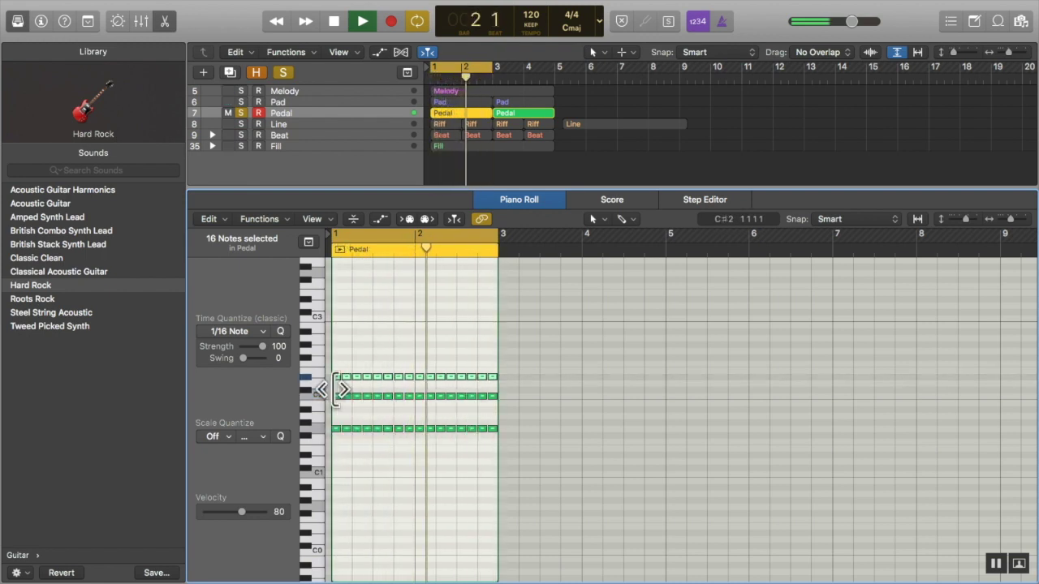
drag(336, 375, 335, 350)
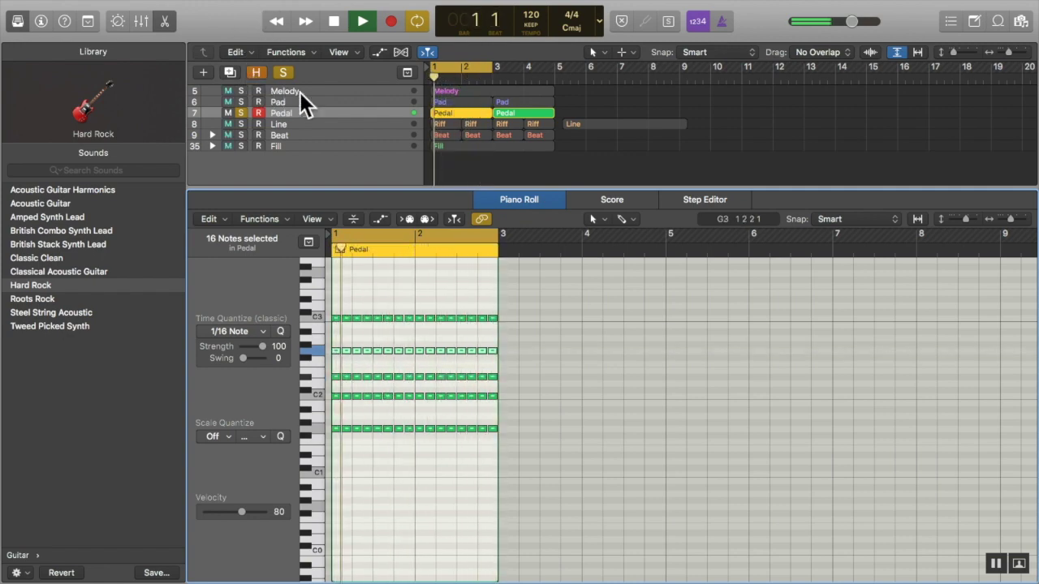
shift+click(456, 92)
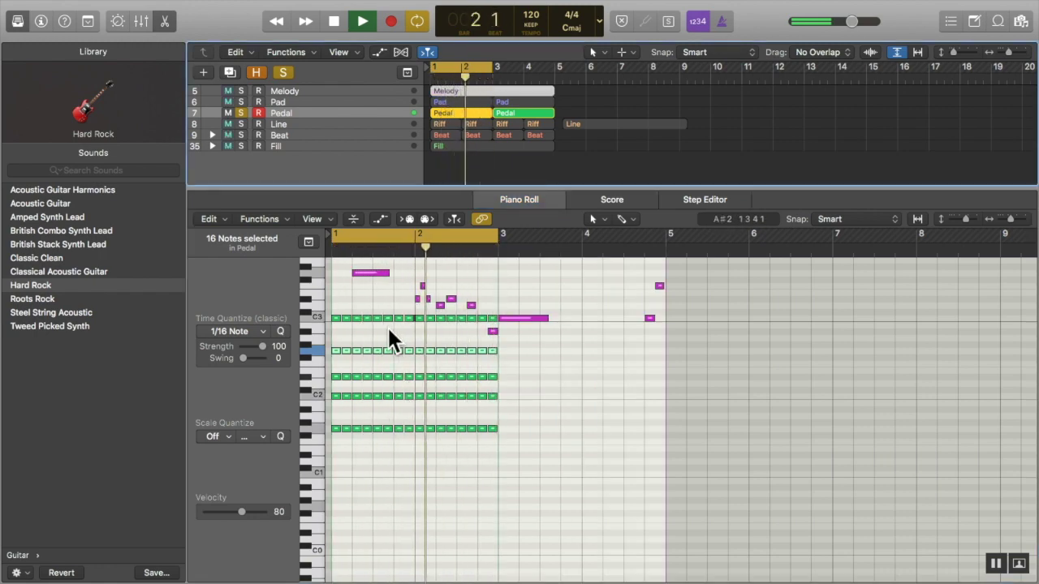
key(super+z)
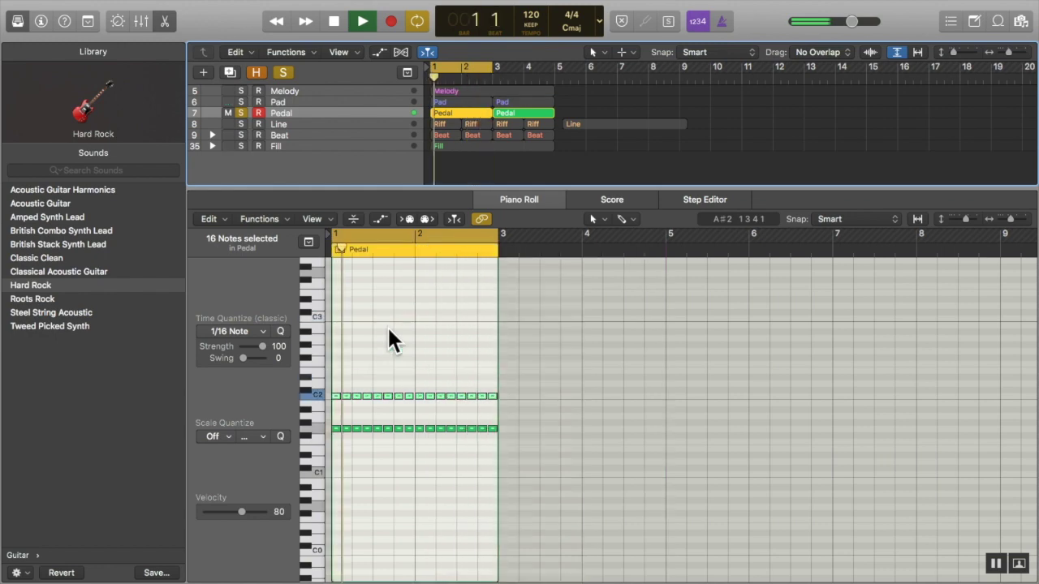
Show the Pad chord with the Pedal notes, solo the Pad track too, and stop playback
shift+click(444, 100)
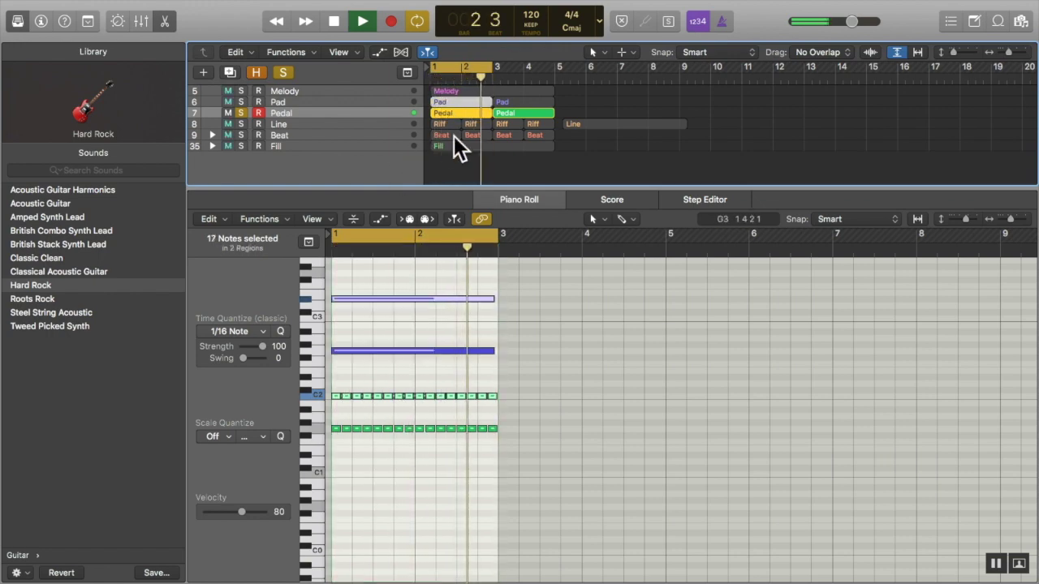
click(239, 100)
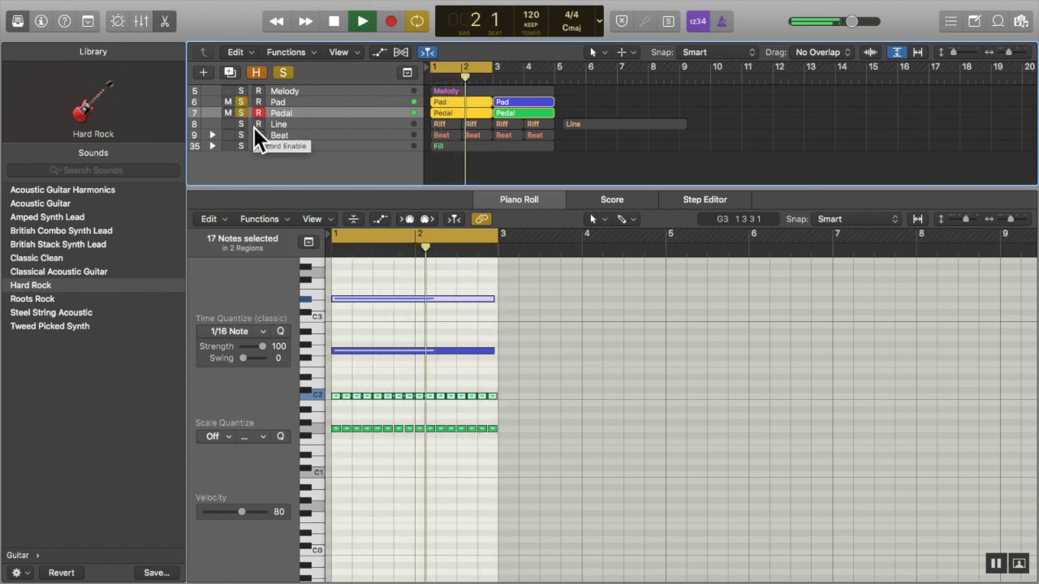
key(space)
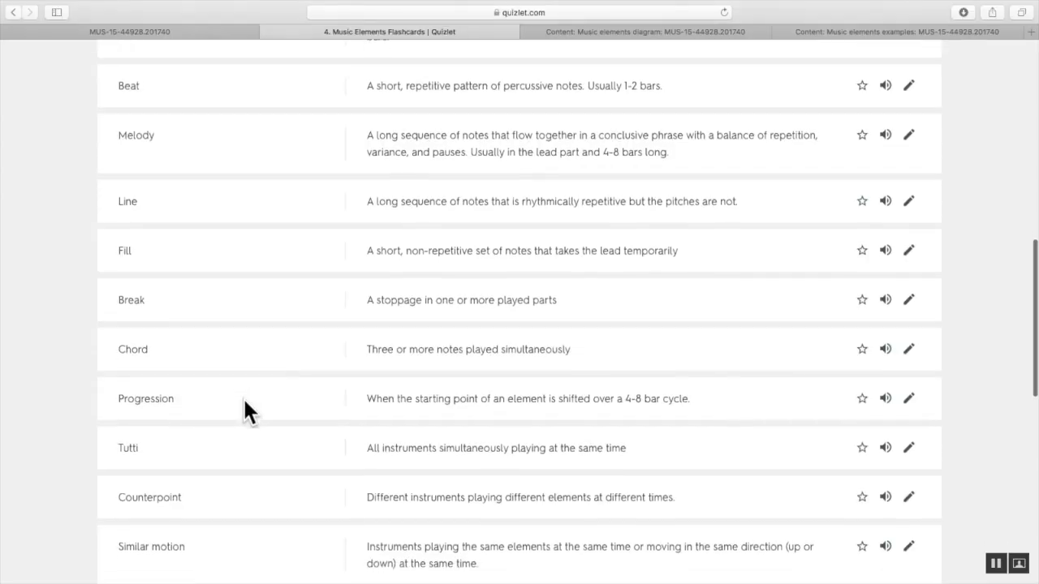
Scroll the Quizlet flashcards to Progression, then delete the three extra Pad notes in Logic
scroll(243, 396, down, 1)
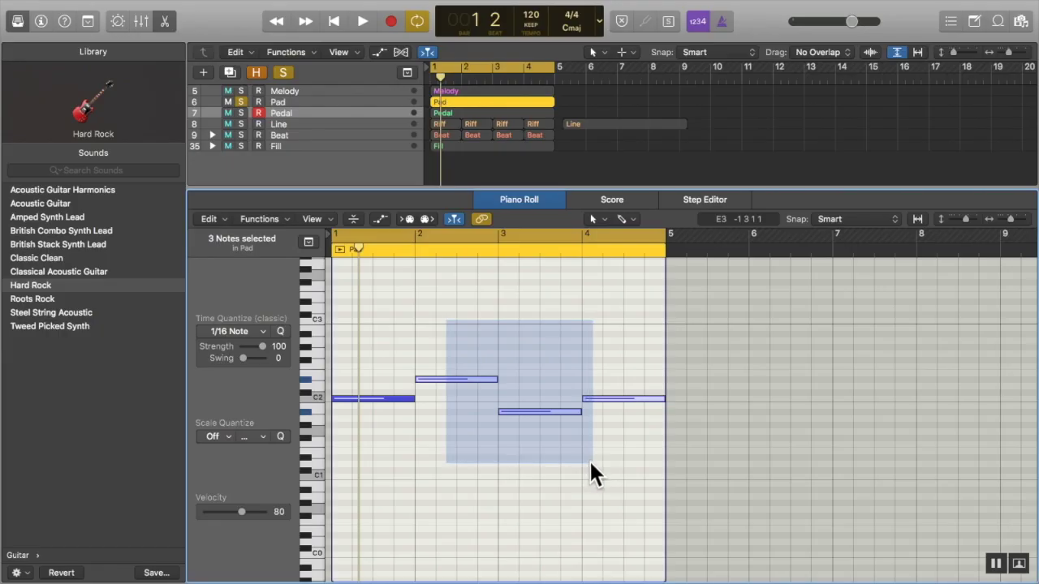
drag(589, 460, 594, 461)
key(Delete)
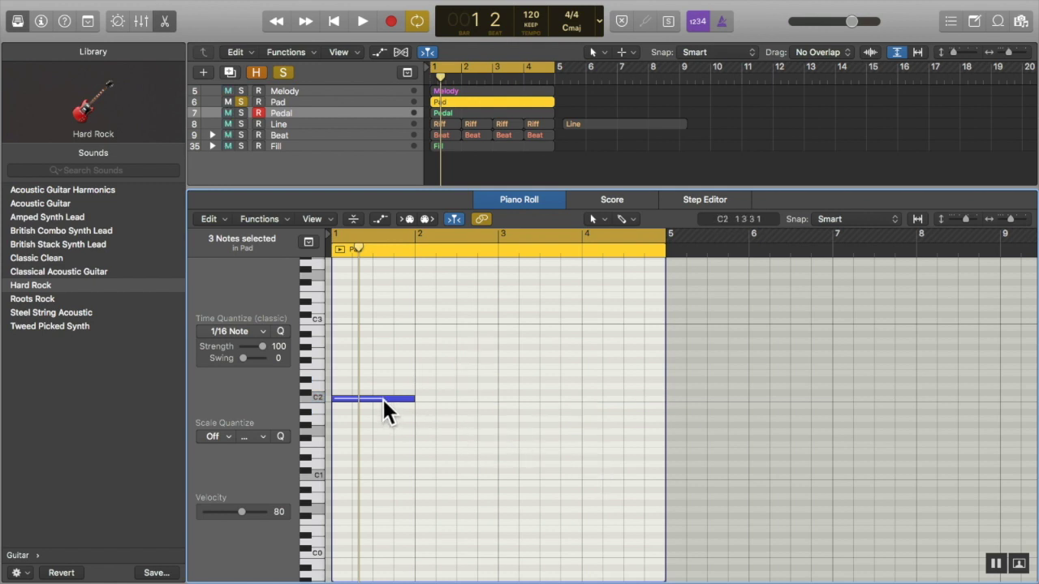
Copy the C2 note into bars 2–4 as D#2, A#1 and C2, play it, and check it in Score view
click(383, 399)
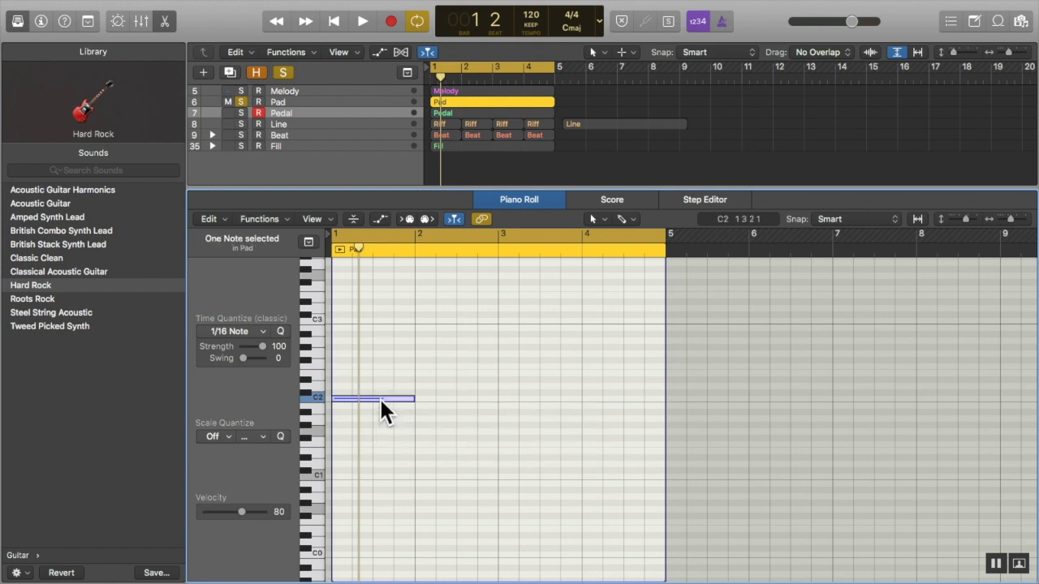
drag(379, 397, 605, 408)
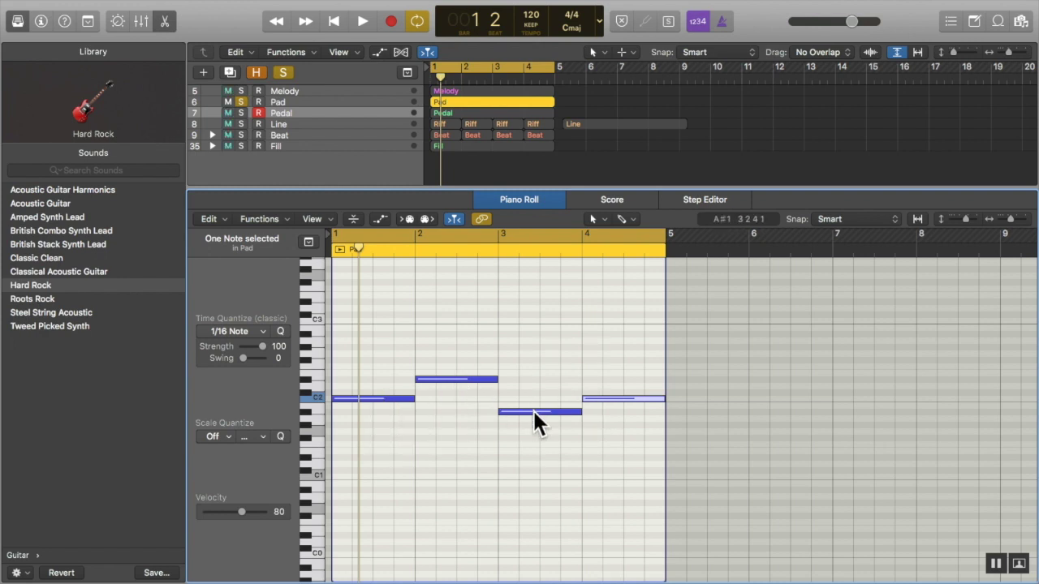
key(space)
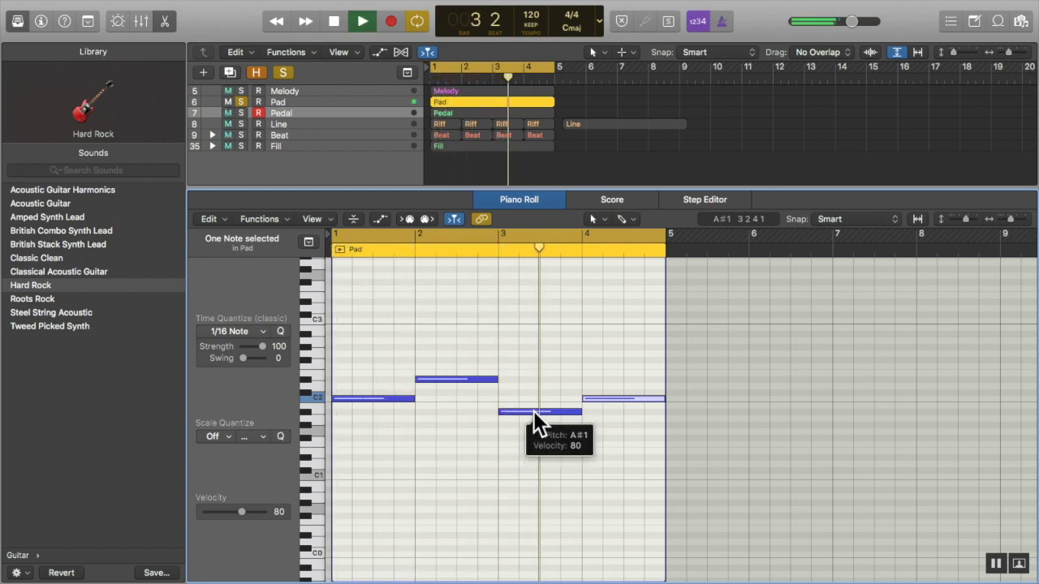
click(608, 200)
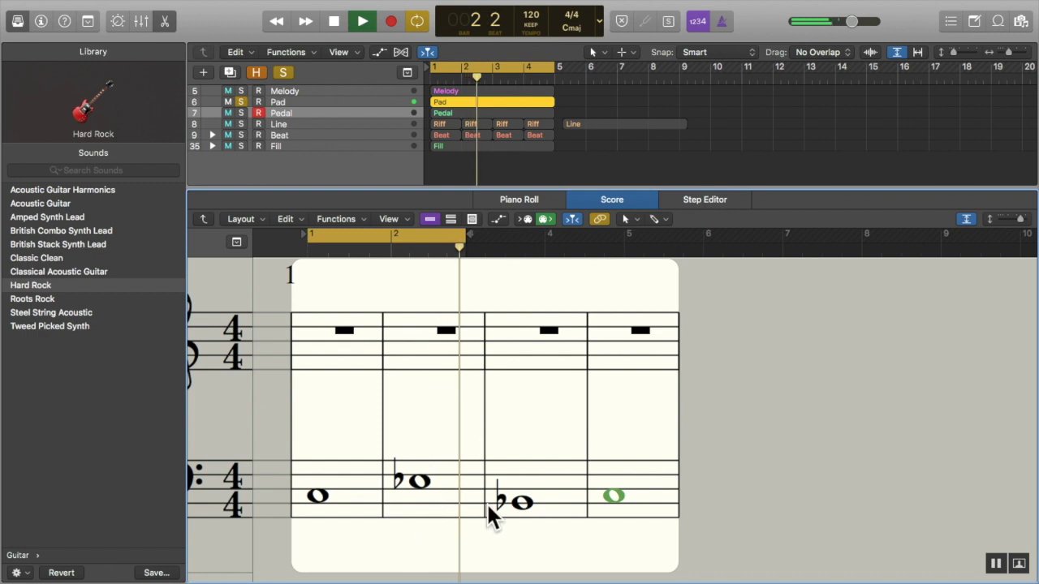
click(514, 199)
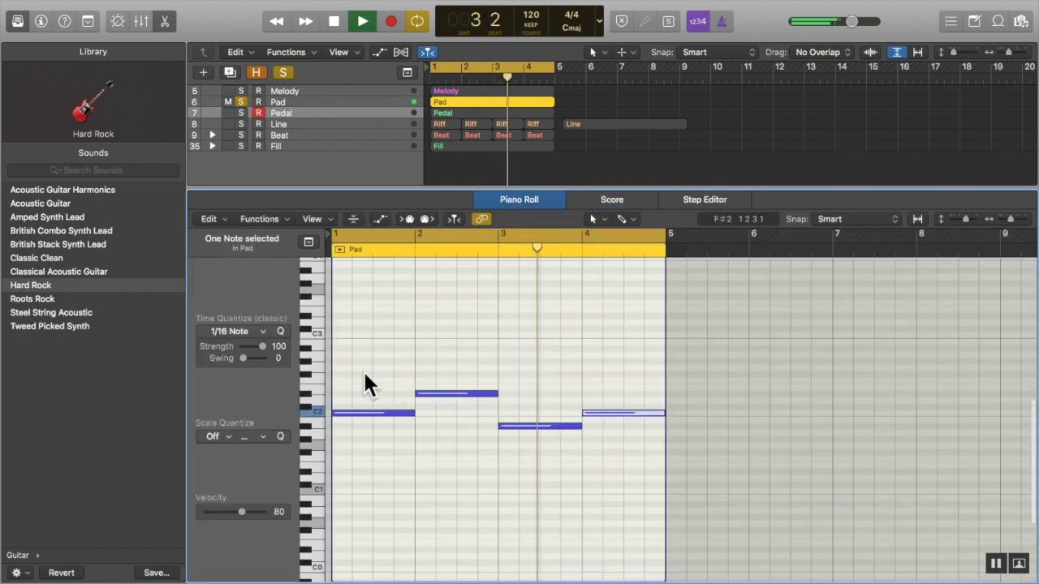
Copy all four Pad notes up seven semitones, adding fifths G2, A#2, F2 and G2
drag(353, 318, 638, 483)
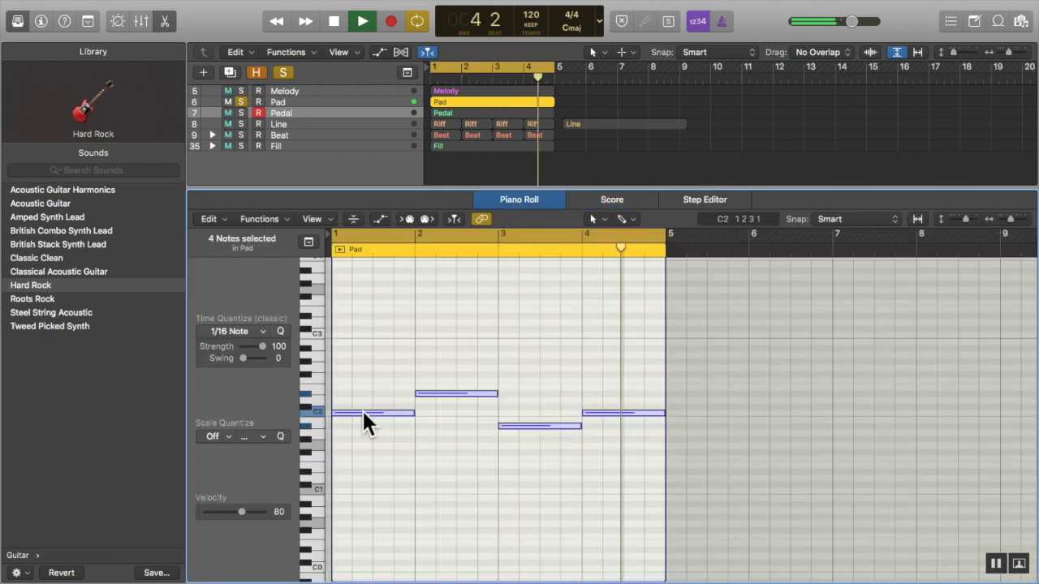
alt+drag(362, 410, 364, 366)
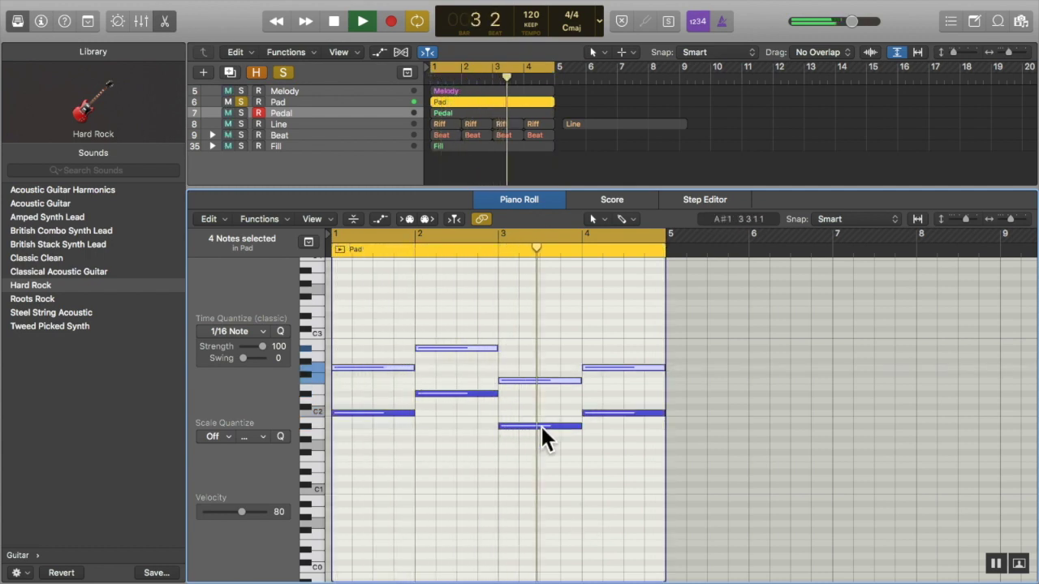
click(502, 504)
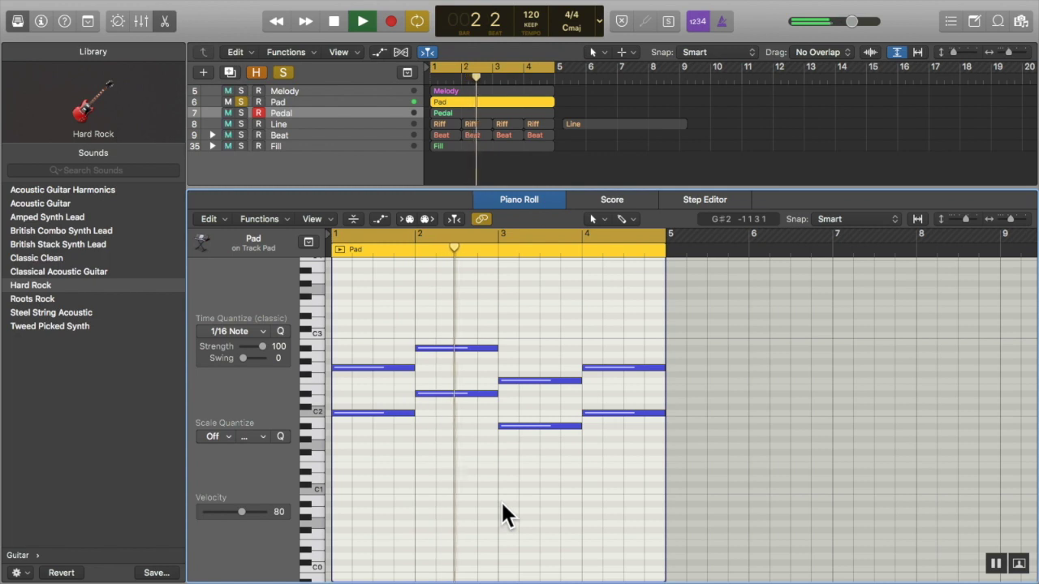
key(space)
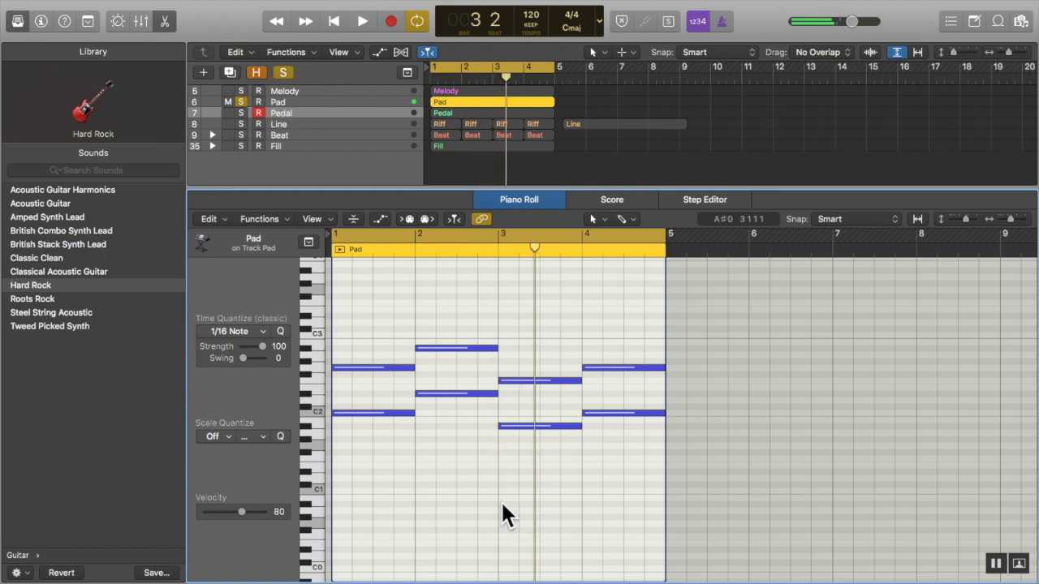
shift+click(492, 112)
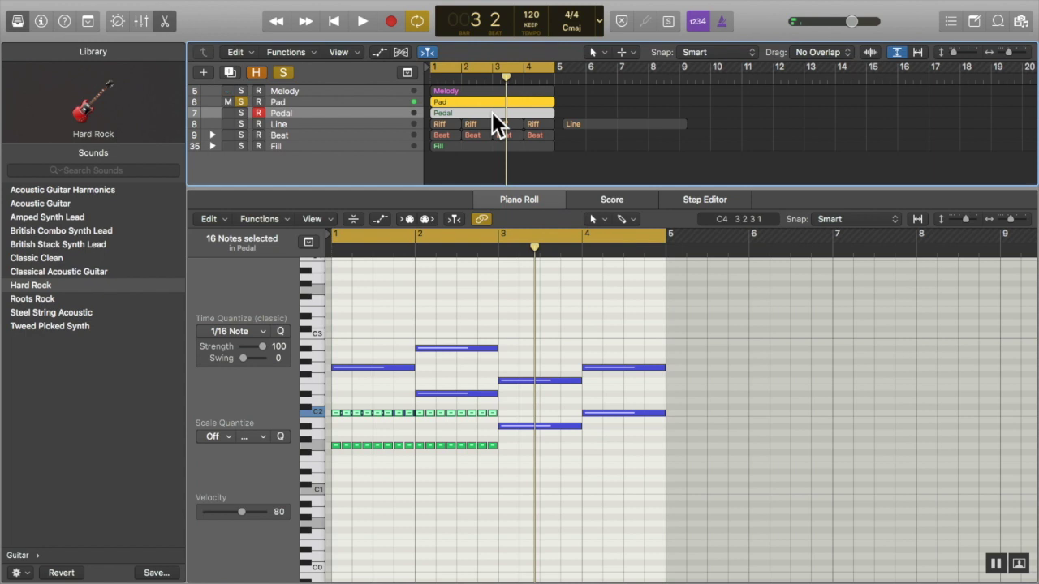
Lower the bar 2 Pedal notes to A#1, raise the bar 3 notes to D2, and play back
click(487, 472)
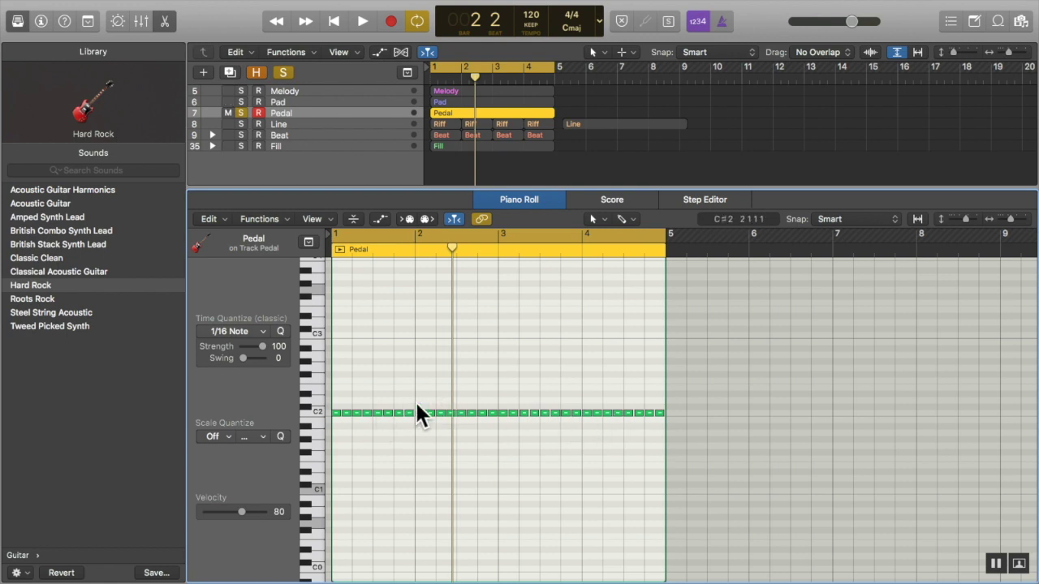
drag(416, 384, 484, 433)
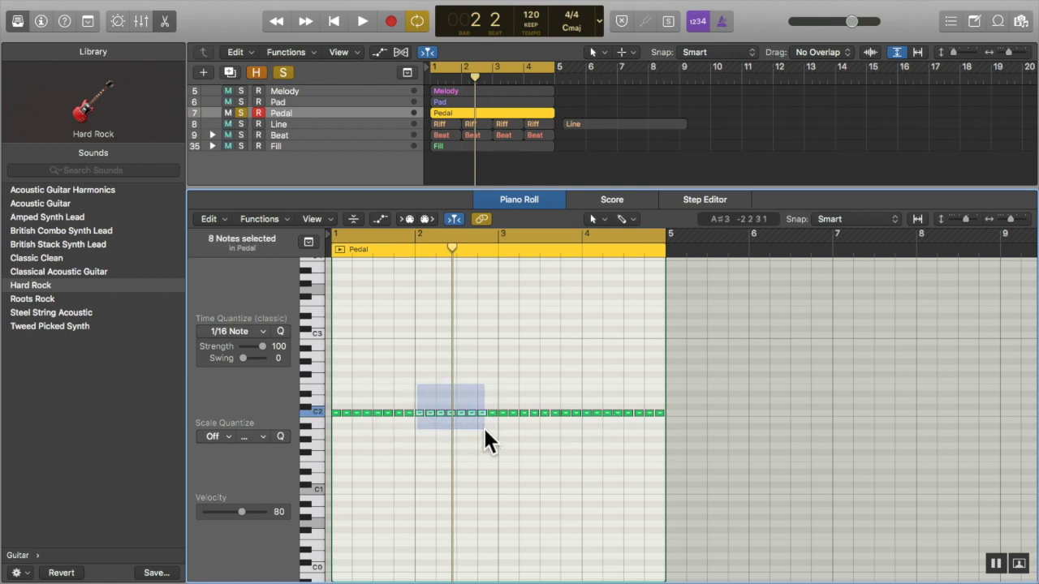
drag(420, 413, 471, 410)
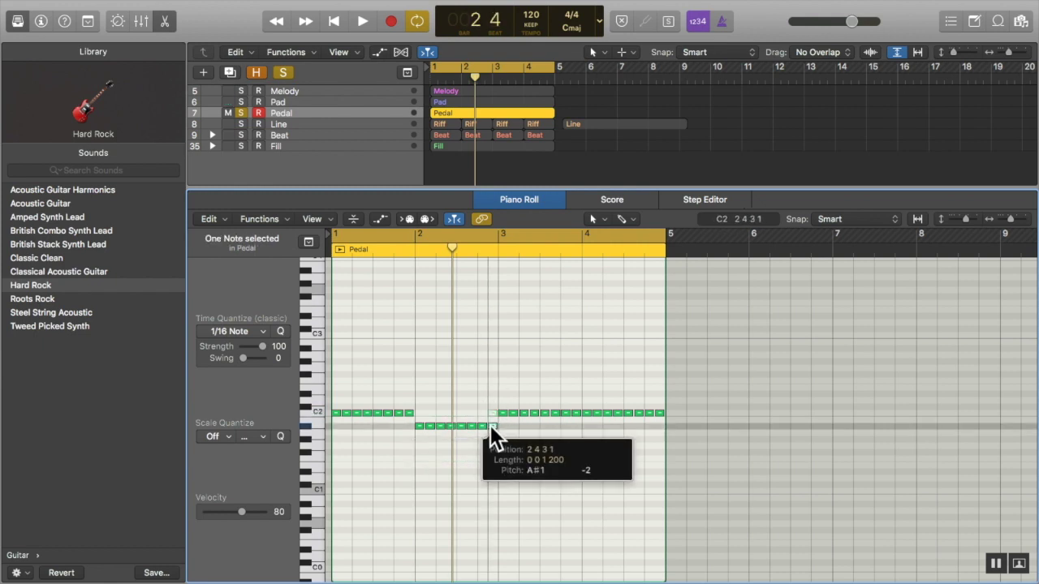
drag(490, 426, 593, 413)
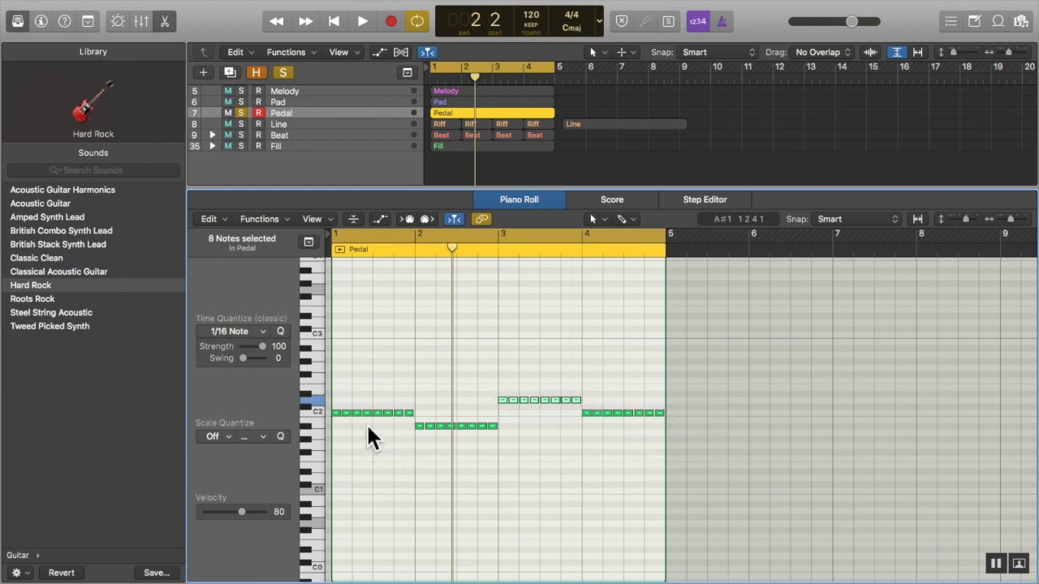
key(space)
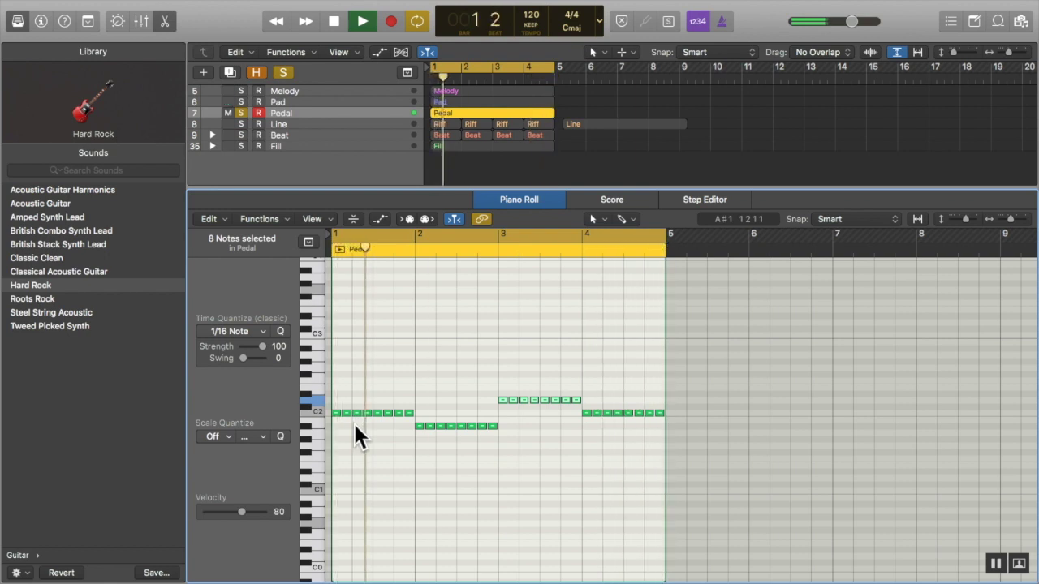
Copy Pedal notes down to G1 under bars 1, 2 and 4 and A#1 under bar 3, then replay
drag(338, 399, 400, 425)
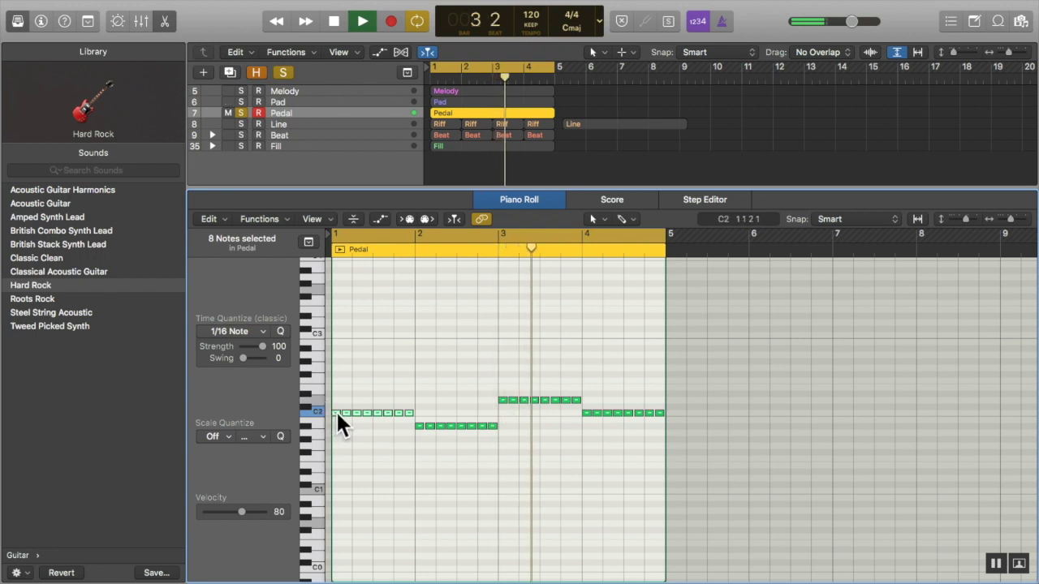
mouse_move(337, 412)
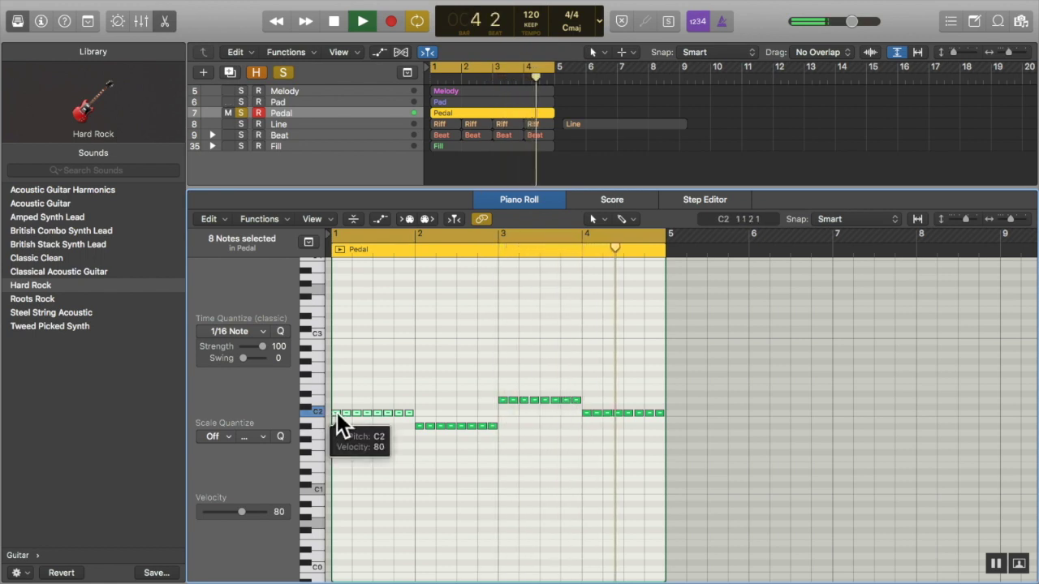
drag(336, 413, 336, 444)
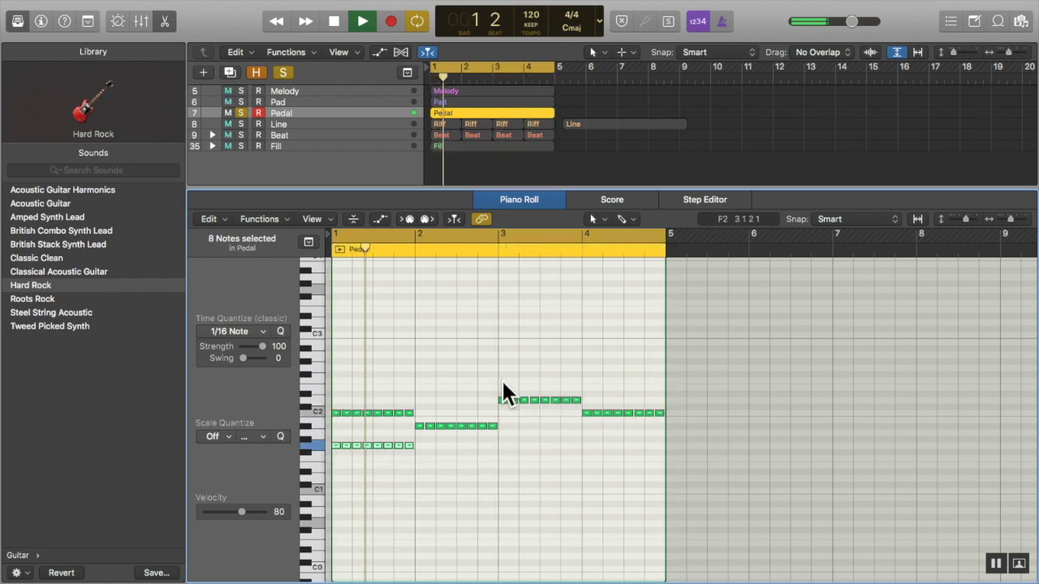
drag(415, 417, 492, 442)
drag(419, 428, 420, 445)
drag(499, 370, 575, 424)
drag(503, 400, 504, 425)
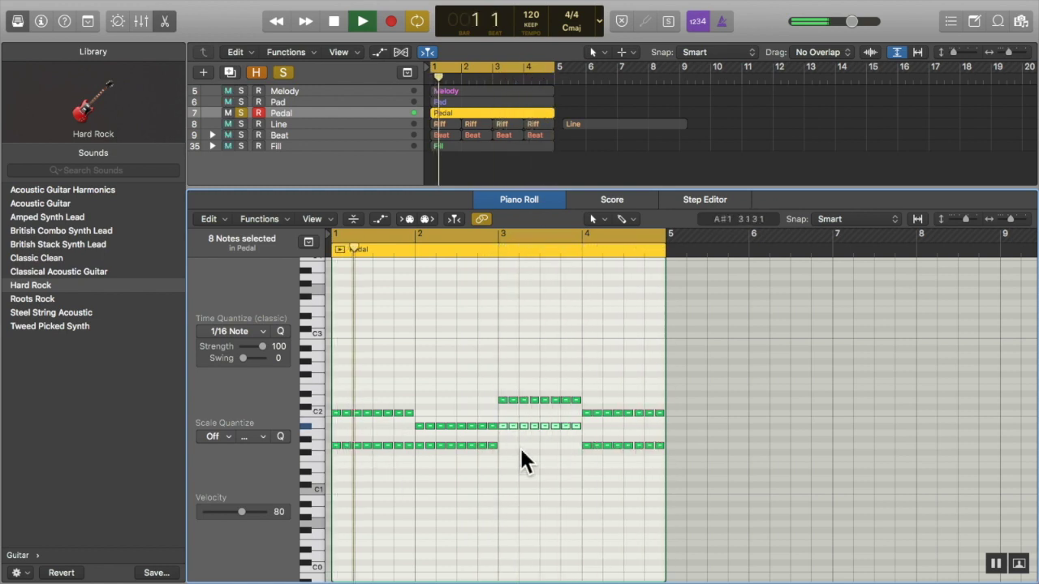
key(space)
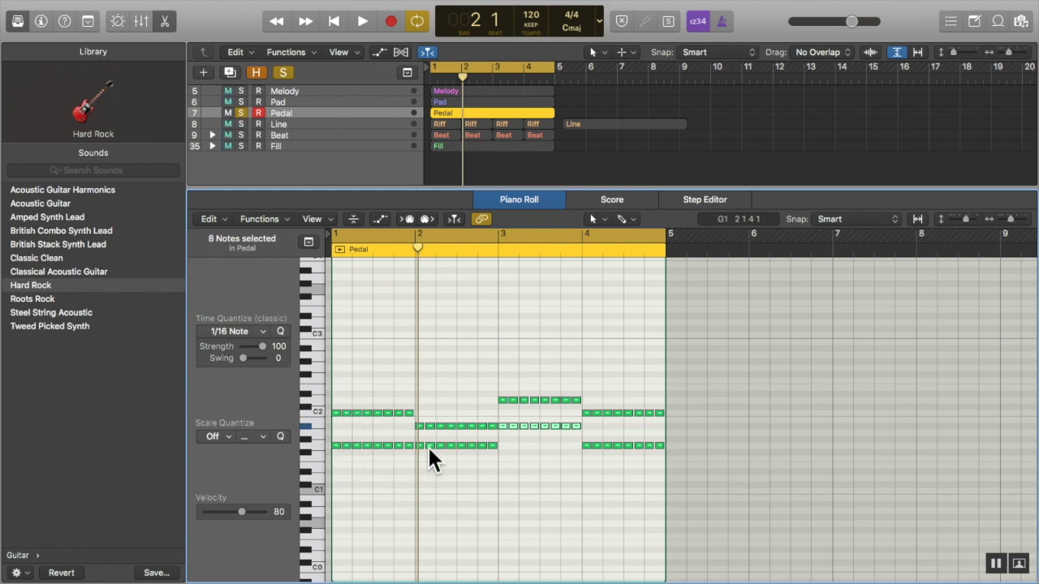
key(space)
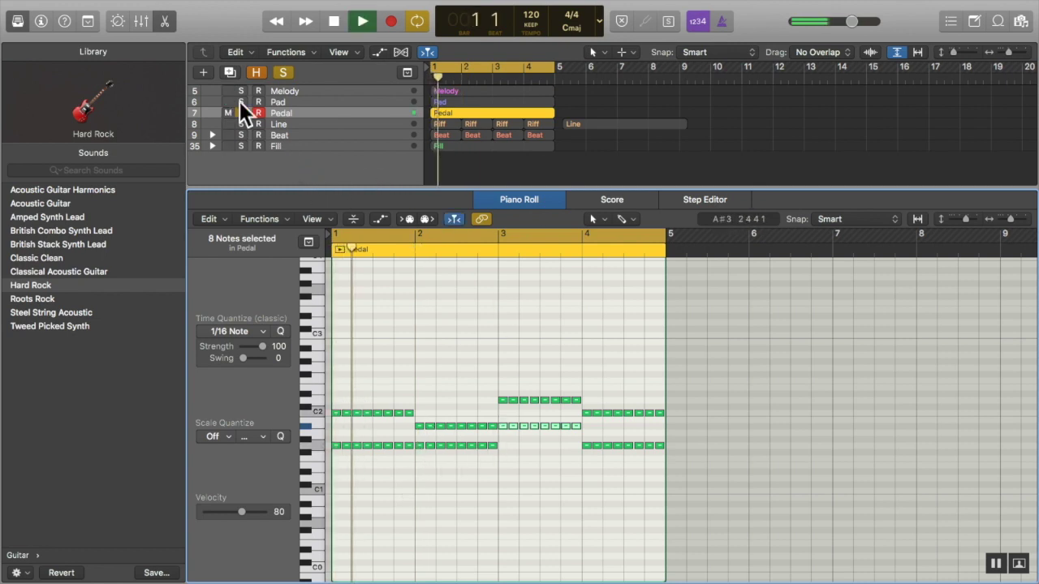
Show the Pad and Pedal notes together, solo the Pad alongside the Pedal, and stop playback
click(463, 103)
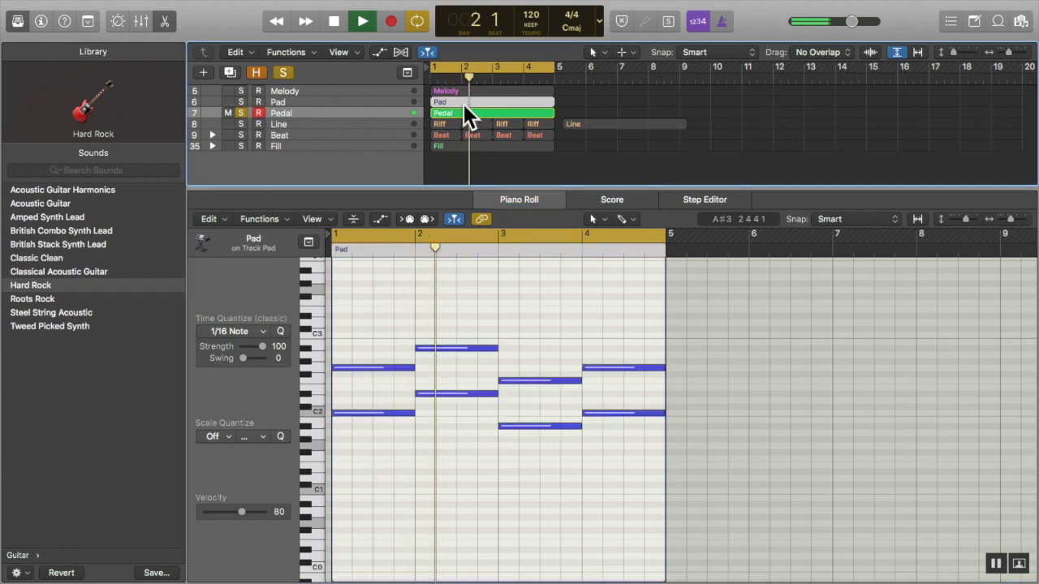
shift+click(463, 114)
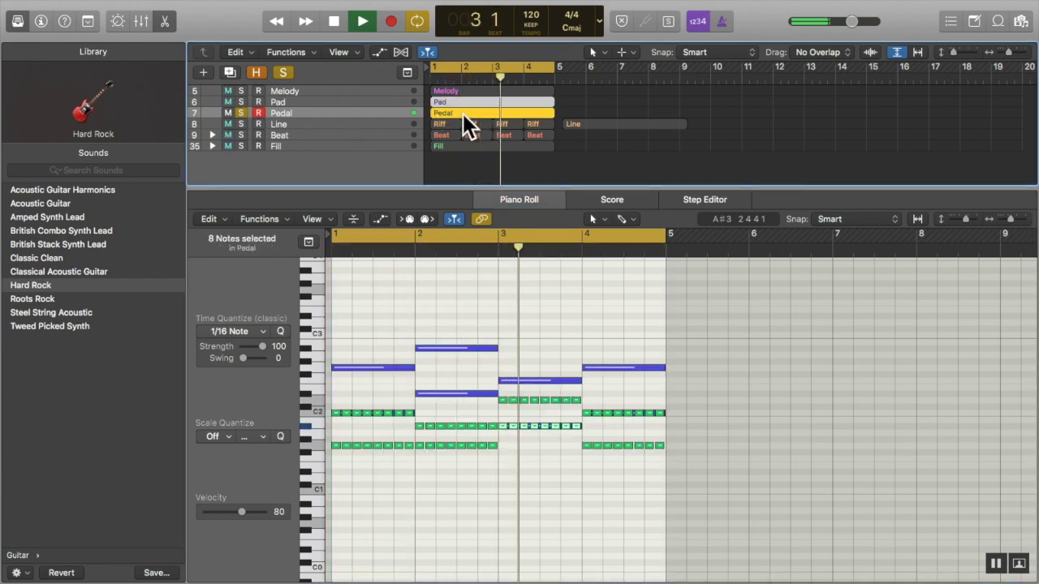
click(240, 102)
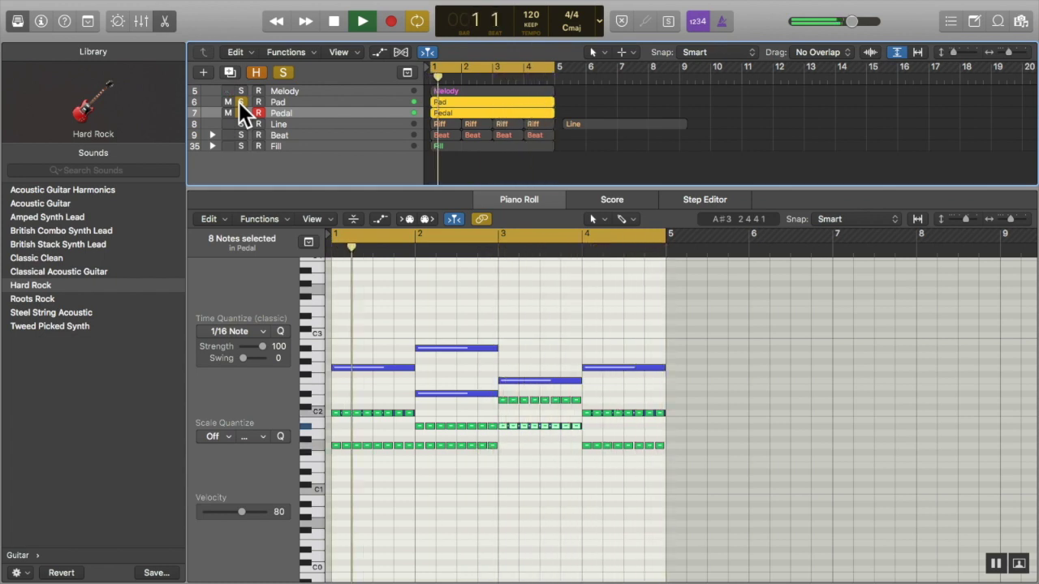
key(space)
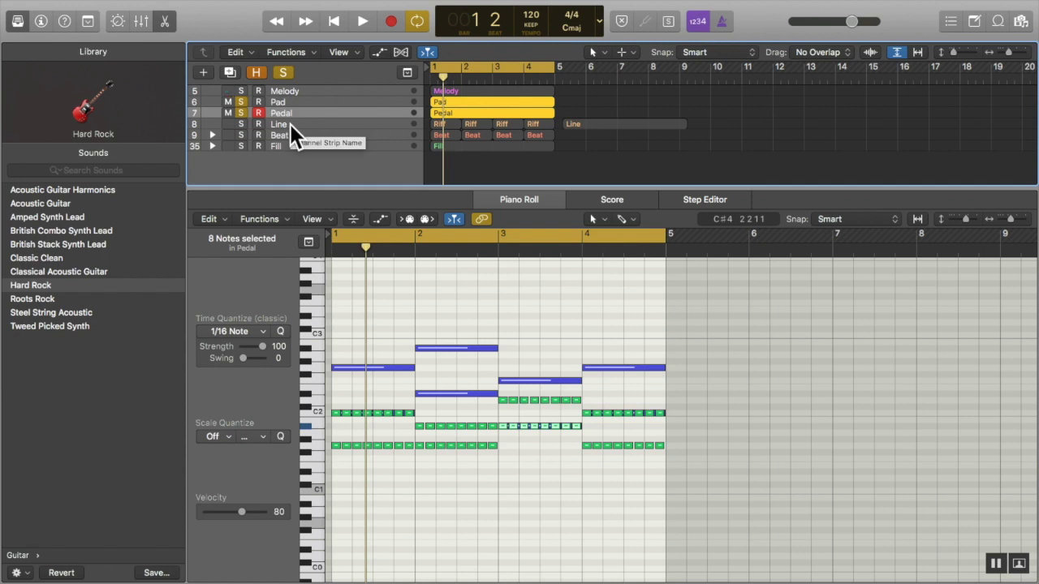
Copy the bar 1 Riff notes into bar 2, a few semitones higher
click(441, 124)
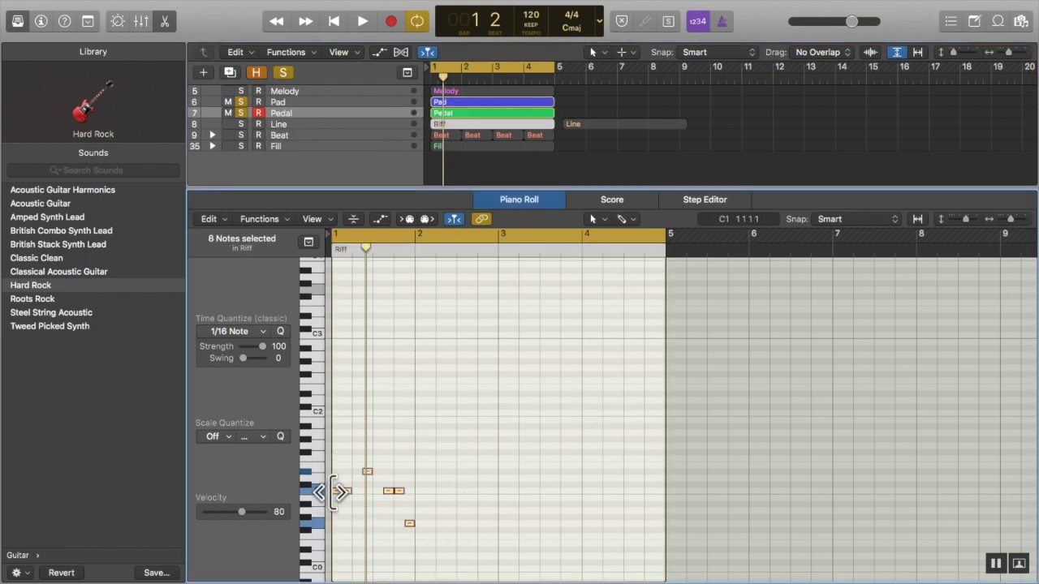
drag(337, 491, 451, 446)
click(434, 489)
Raise one Riff note by a semitone and play the extended riff
click(273, 126)
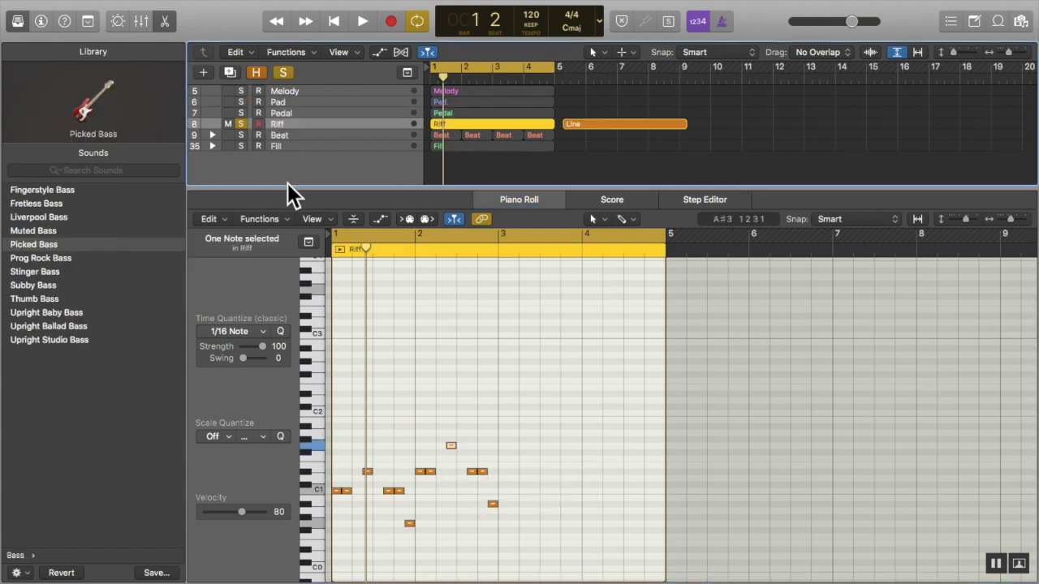
key(space)
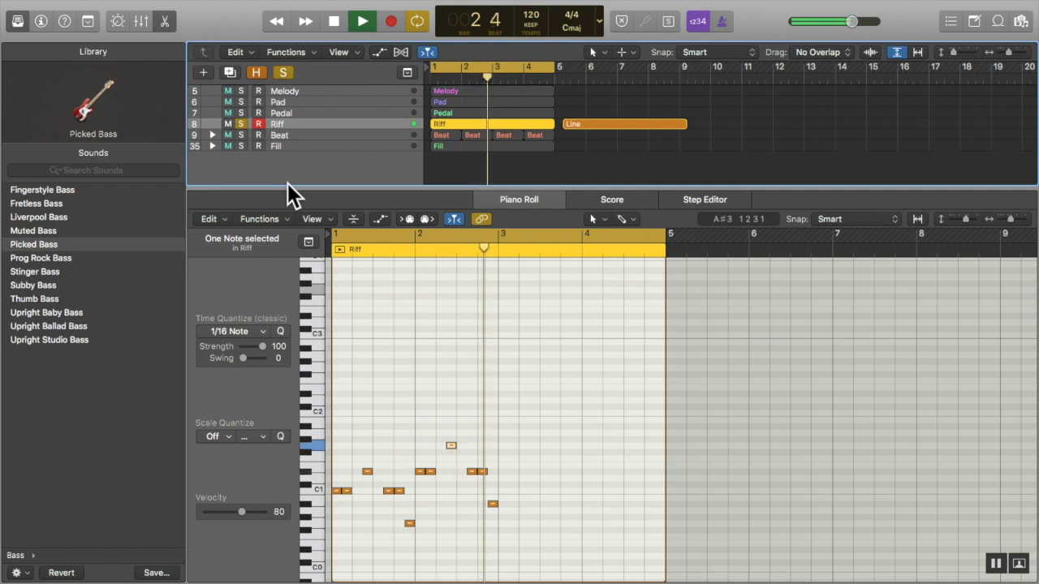
key(space)
Copy the bar 1 Riff notes into bar 3, five semitones lower, and play them back
drag(417, 422, 507, 568)
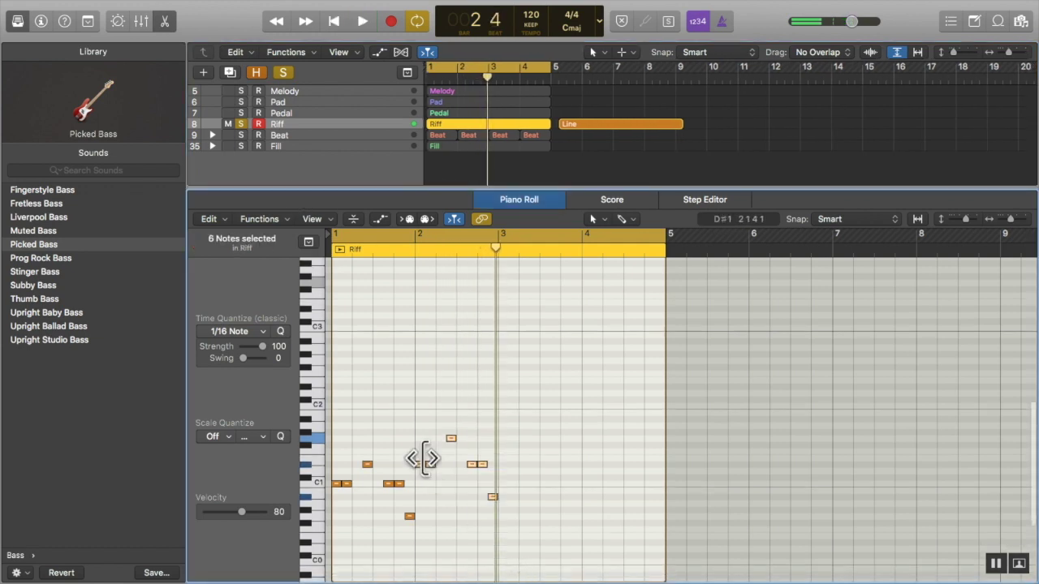
drag(420, 466, 537, 501)
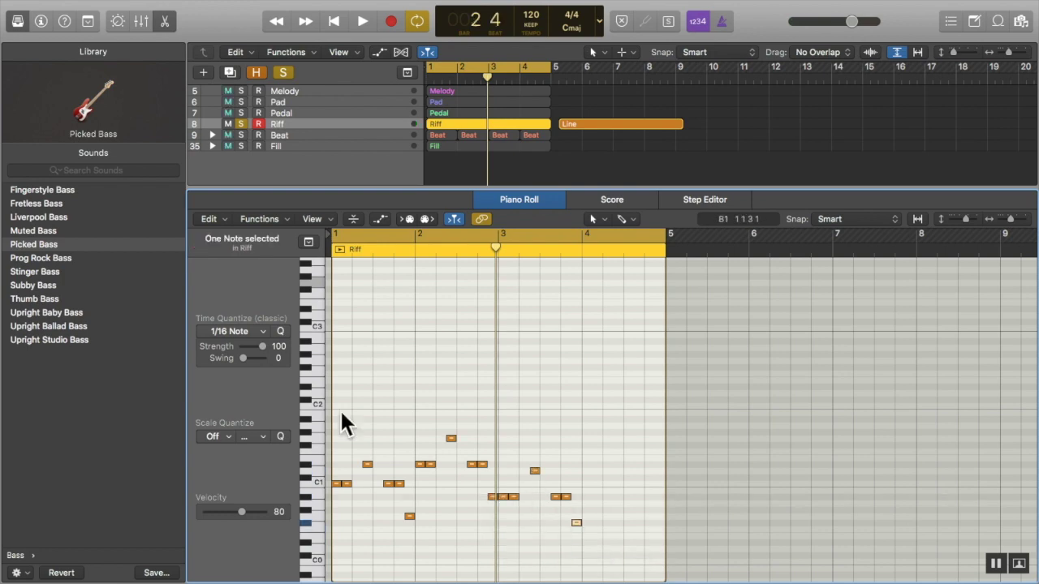
key(space)
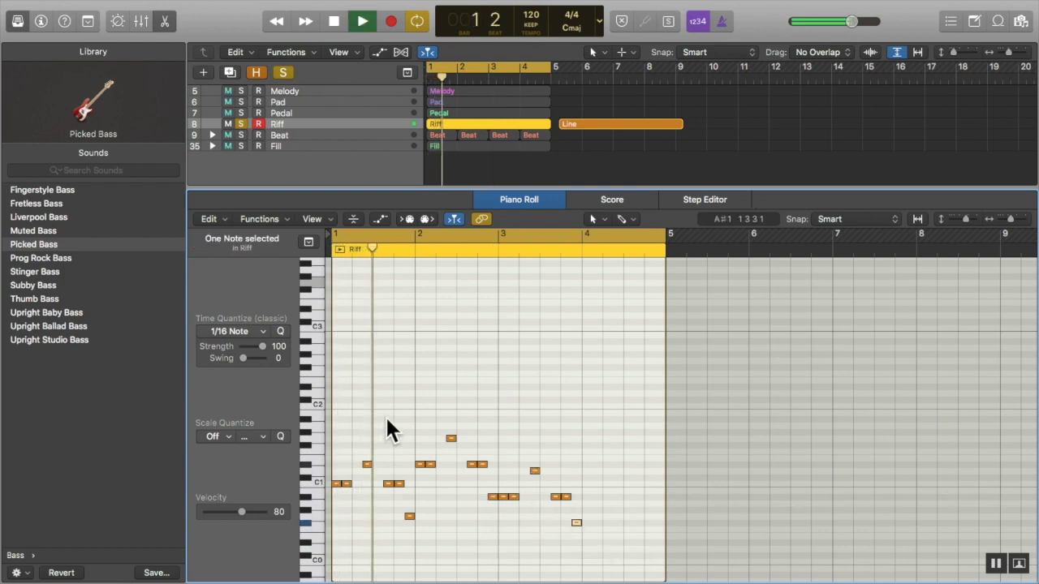
key(space)
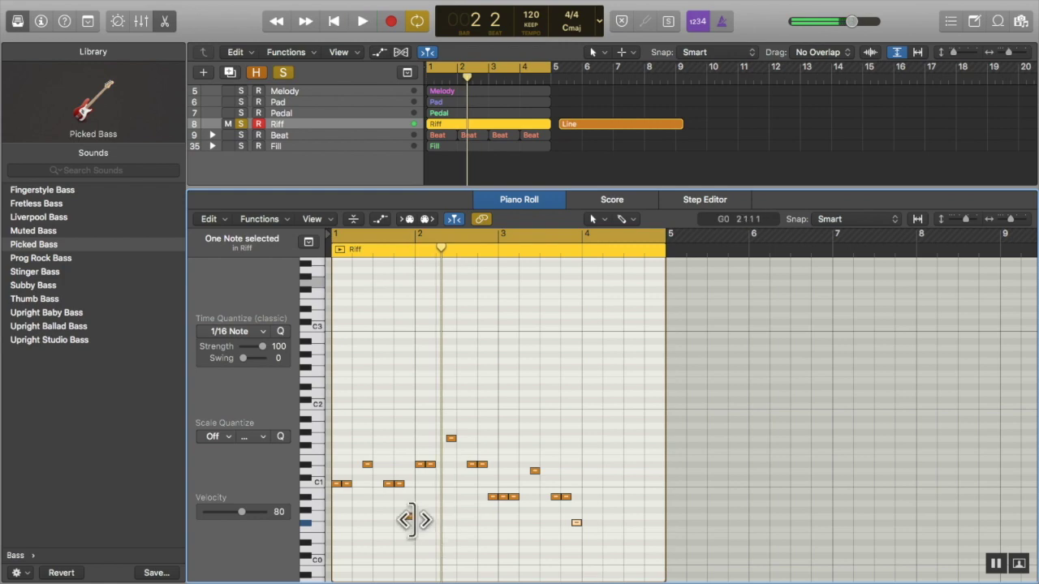
Delete two low copied notes in bar 3, replay the riff, and select four bar 1 notes
click(409, 515)
key(Delete)
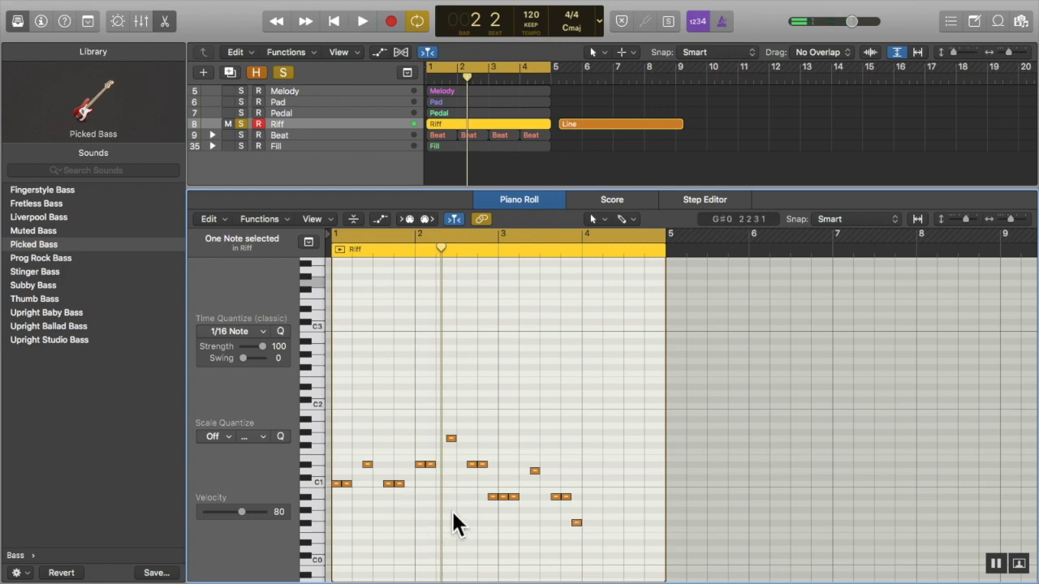
click(581, 523)
key(Delete)
key(space)
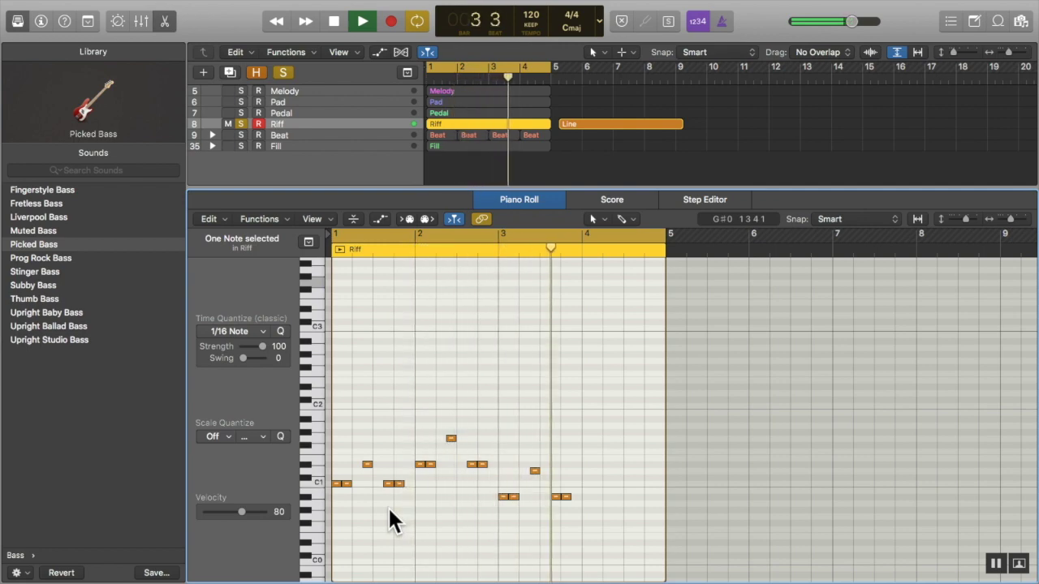
key(space)
drag(410, 497, 336, 479)
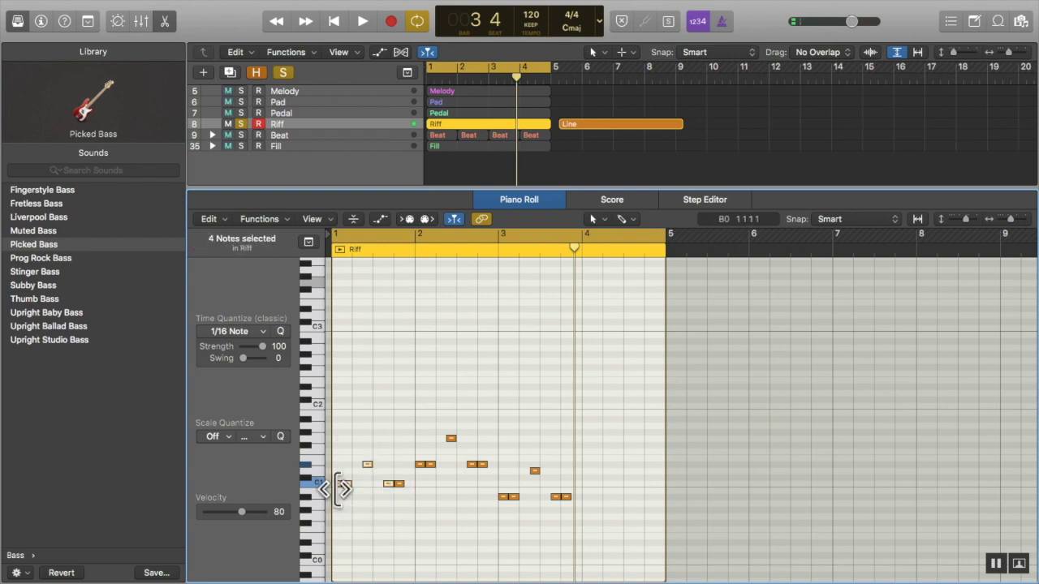
Copy the four bar 1 notes into bar 4, play the finished riff, and check its notes
drag(334, 482, 591, 490)
key(space)
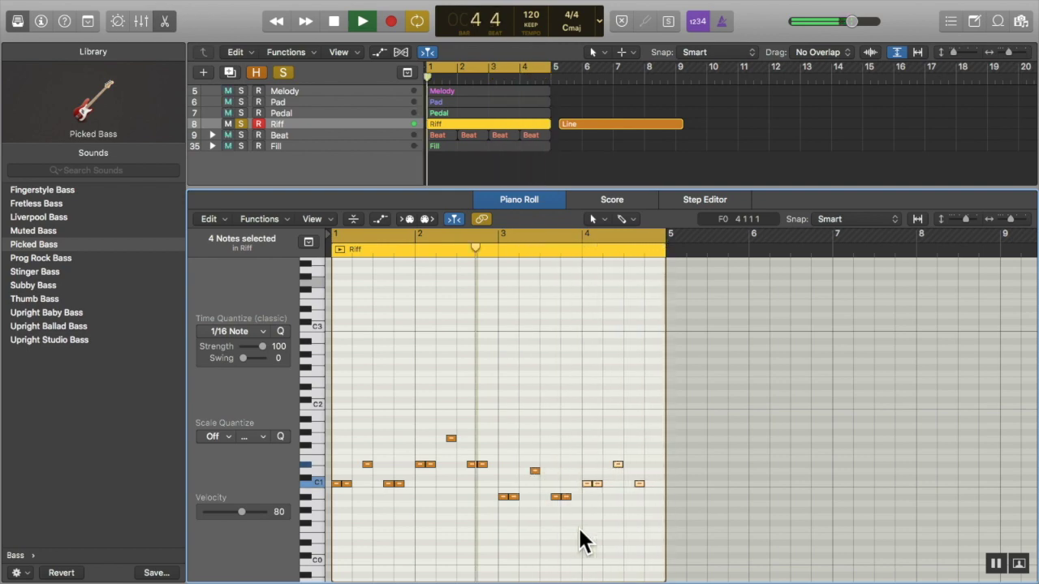
click(642, 493)
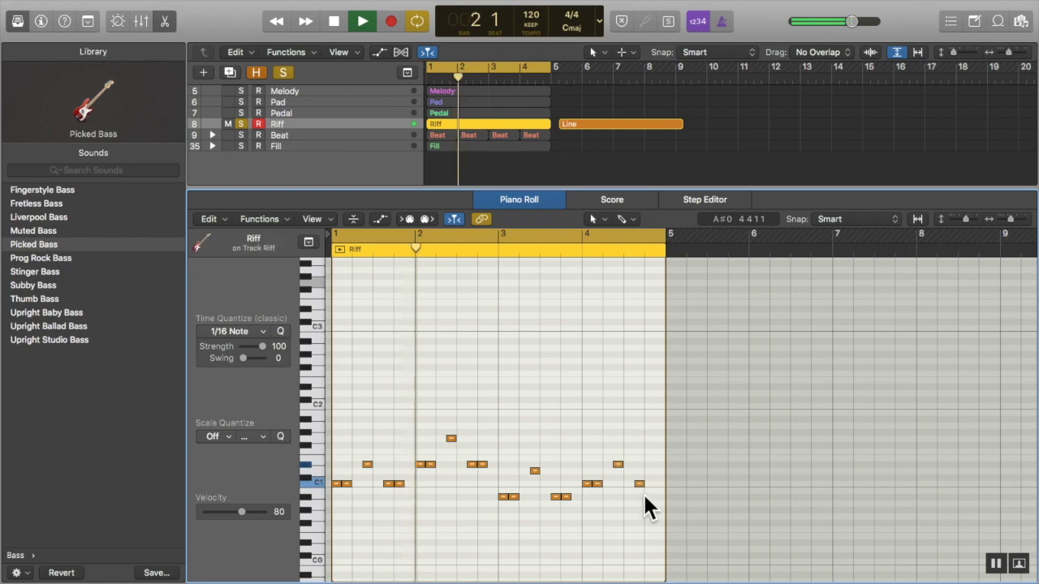
click(638, 482)
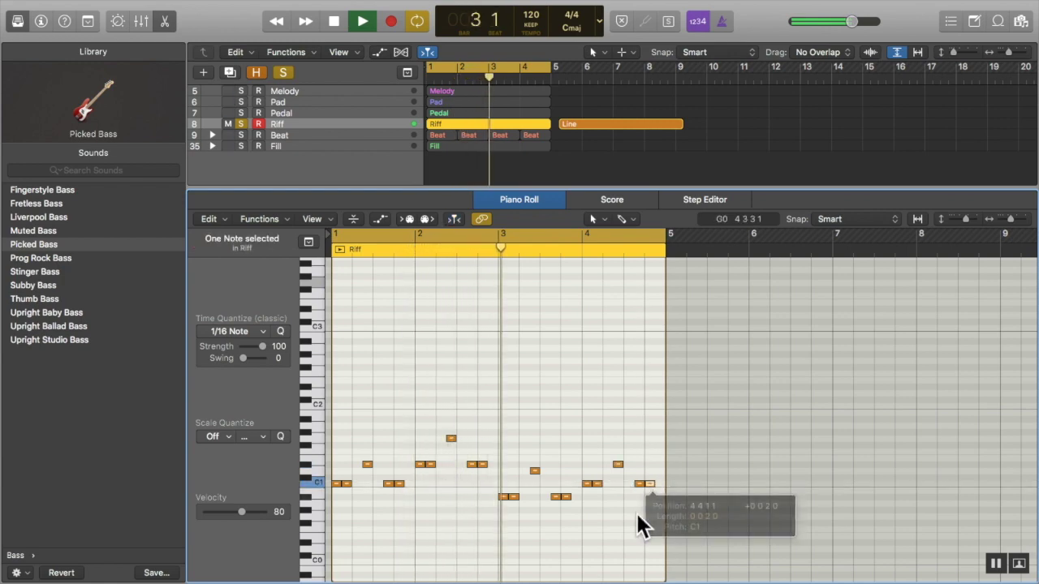
click(636, 511)
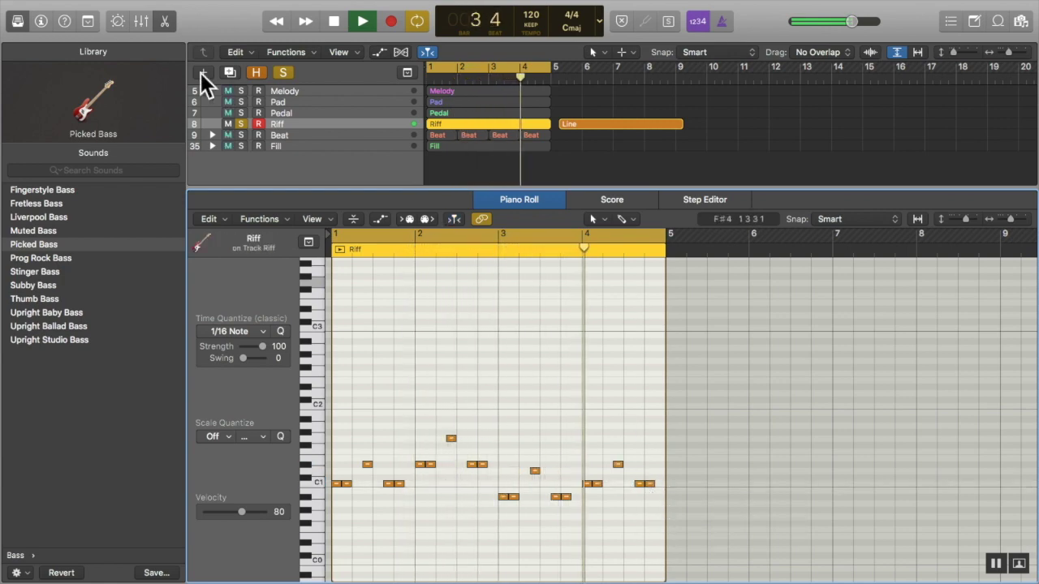
Solo the Pedal, Pad, Riff and Beat tracks
click(241, 113)
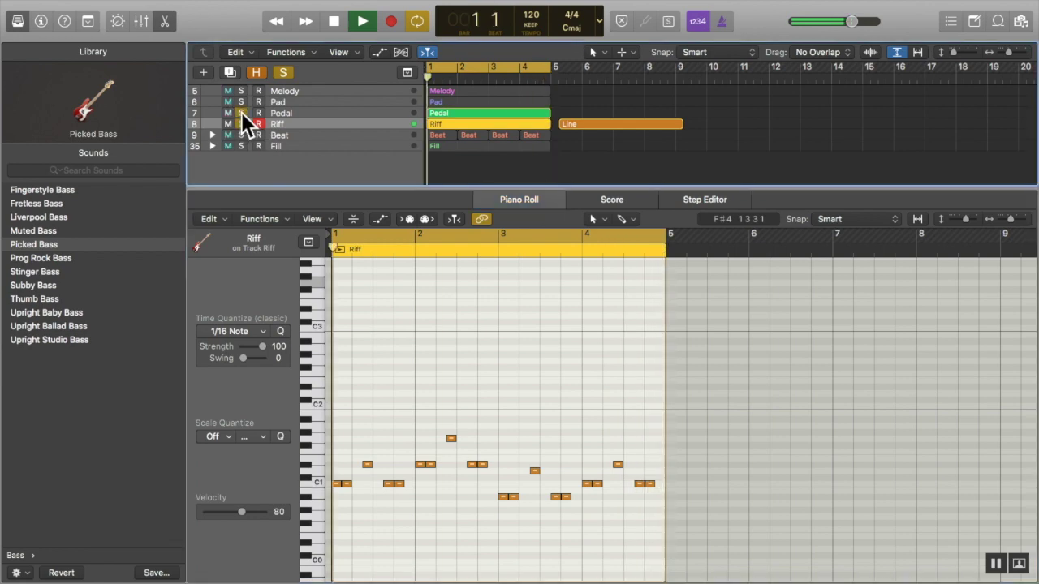
click(458, 113)
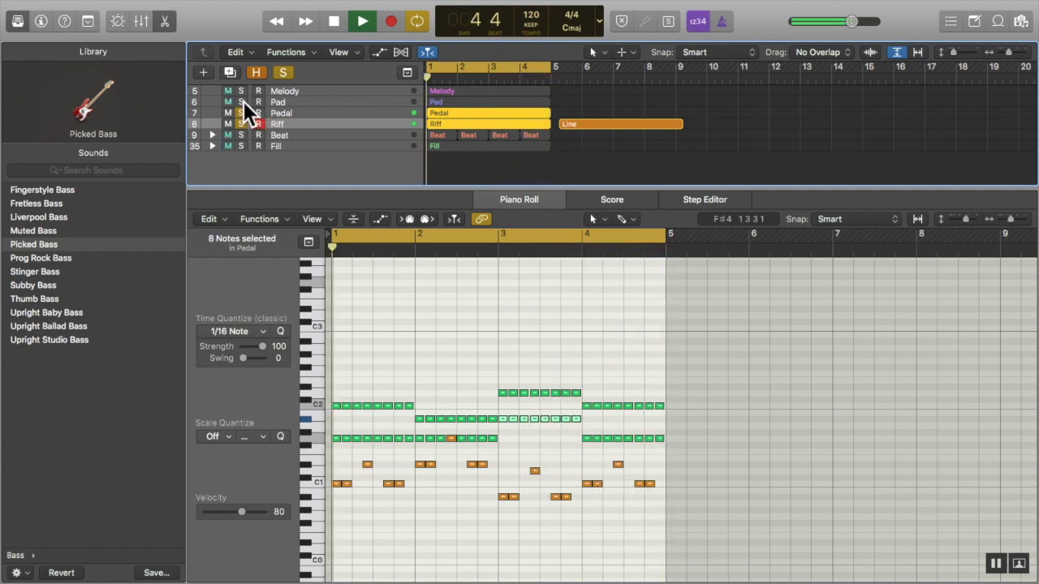
shift+click(452, 101)
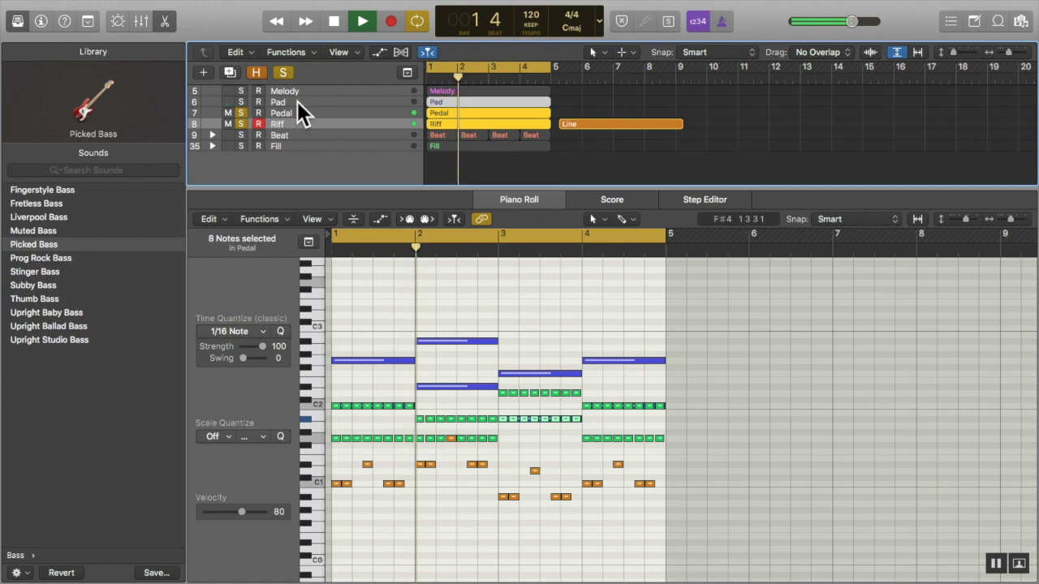
click(242, 101)
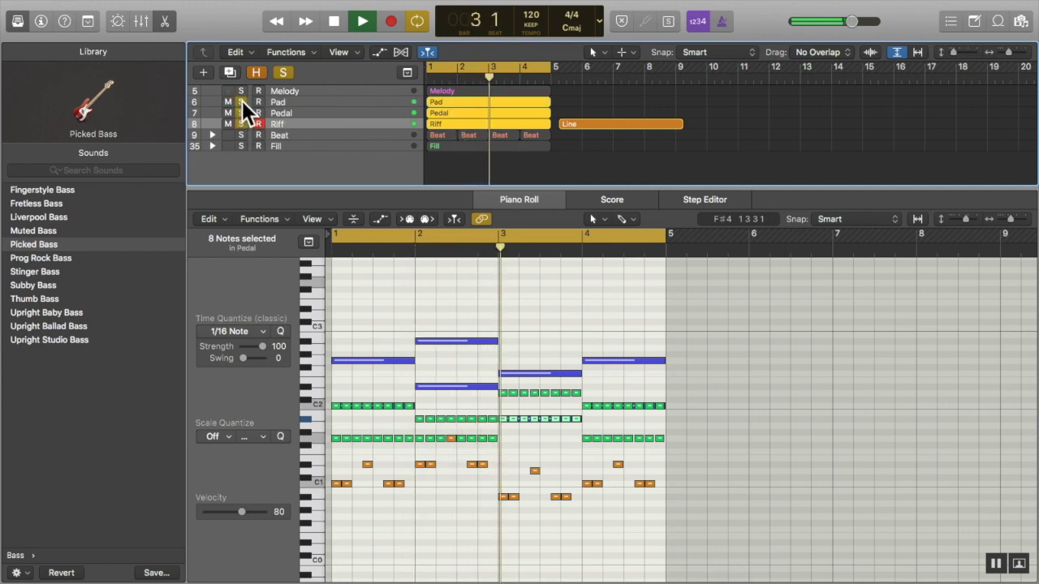
drag(241, 113, 242, 125)
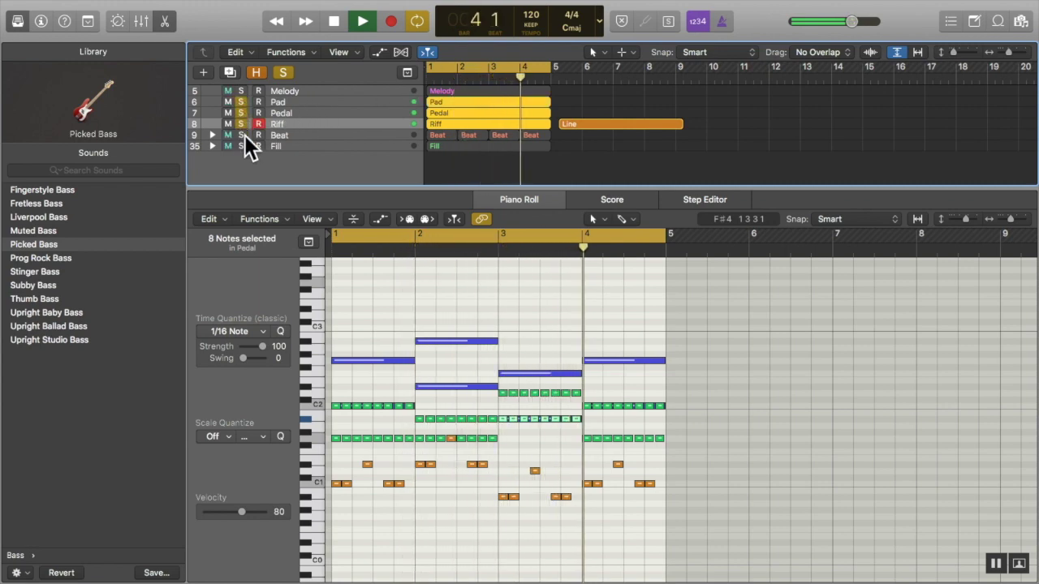
click(242, 135)
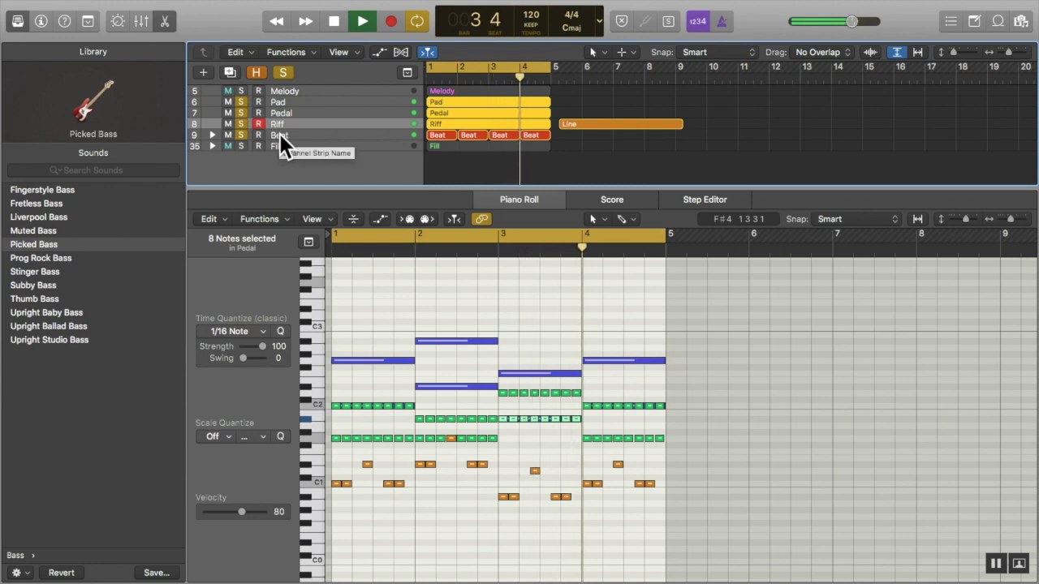
Select all regions to show every part's notes and play from bar 1
click(280, 135)
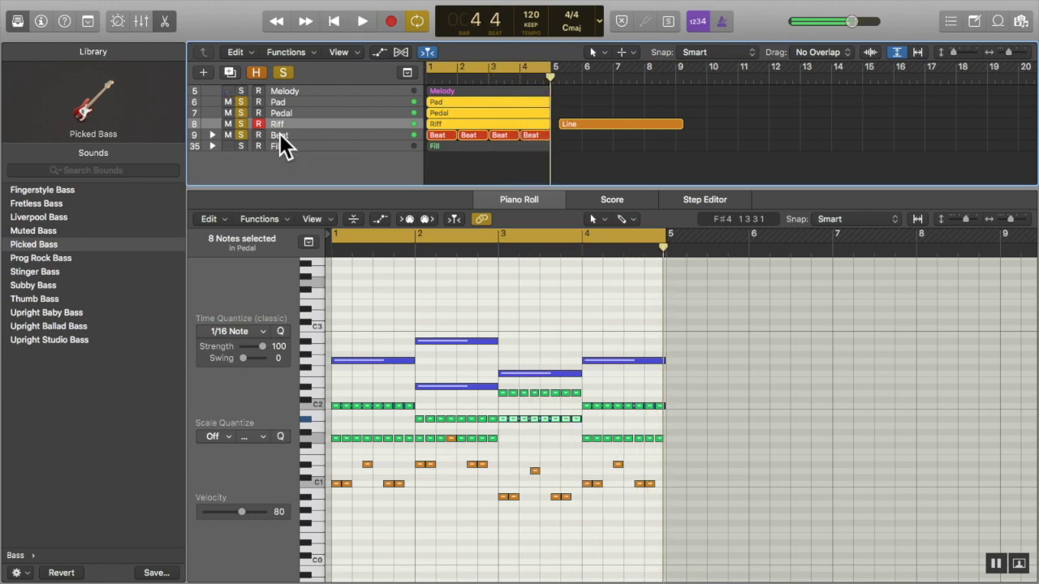
key(super+a)
key(space)
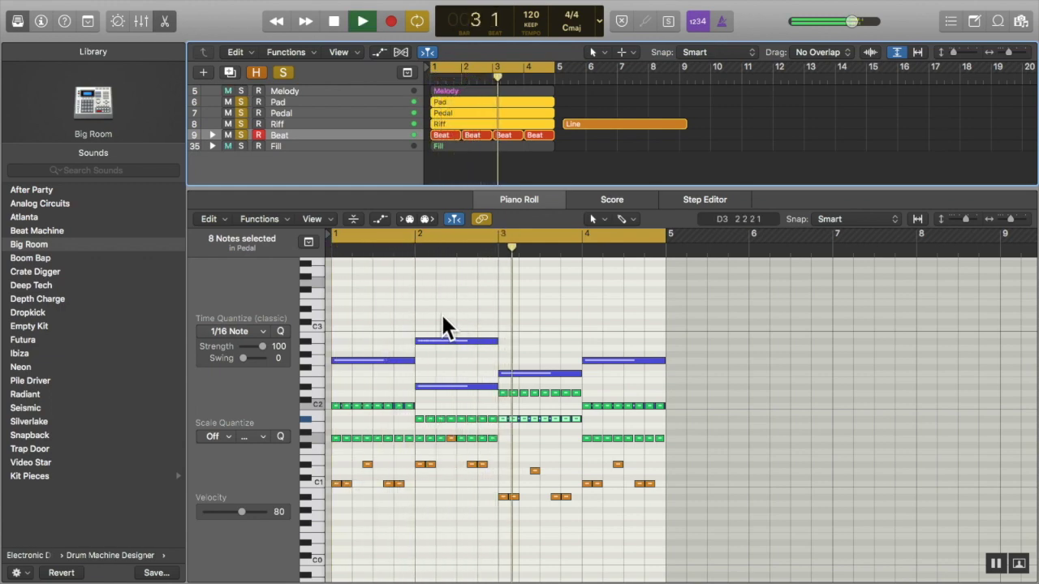
Stop playback, select the Pad and 19 Riff notes, and solo the Melody track
key(space)
drag(363, 323, 523, 391)
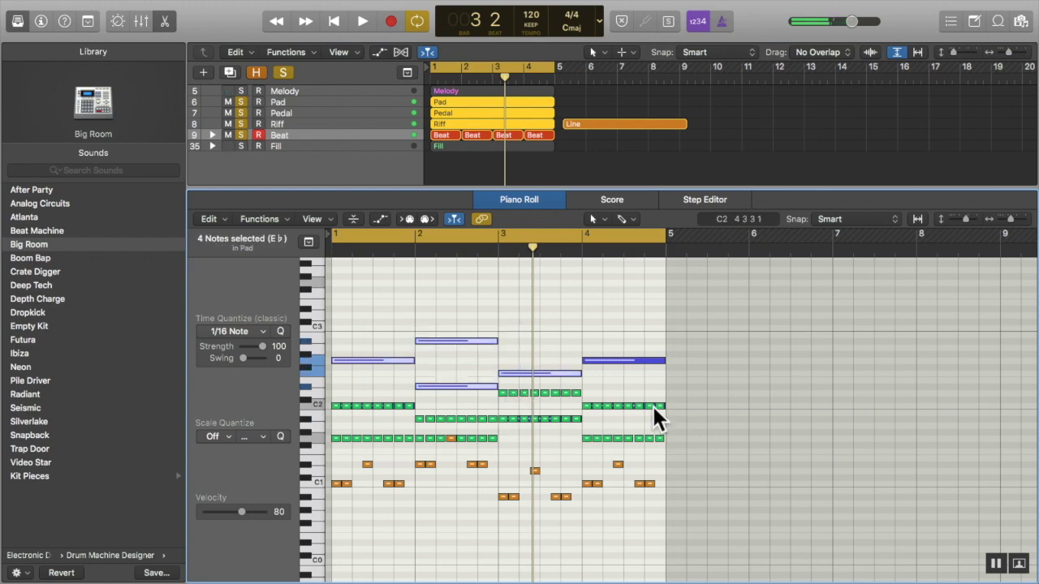
drag(686, 453, 637, 438)
drag(695, 537, 315, 459)
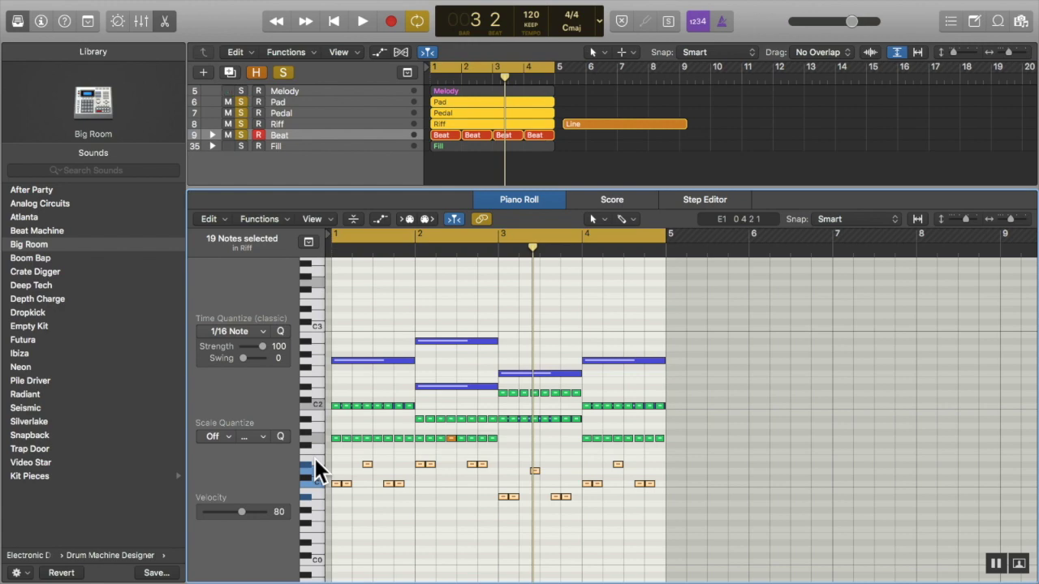
click(241, 92)
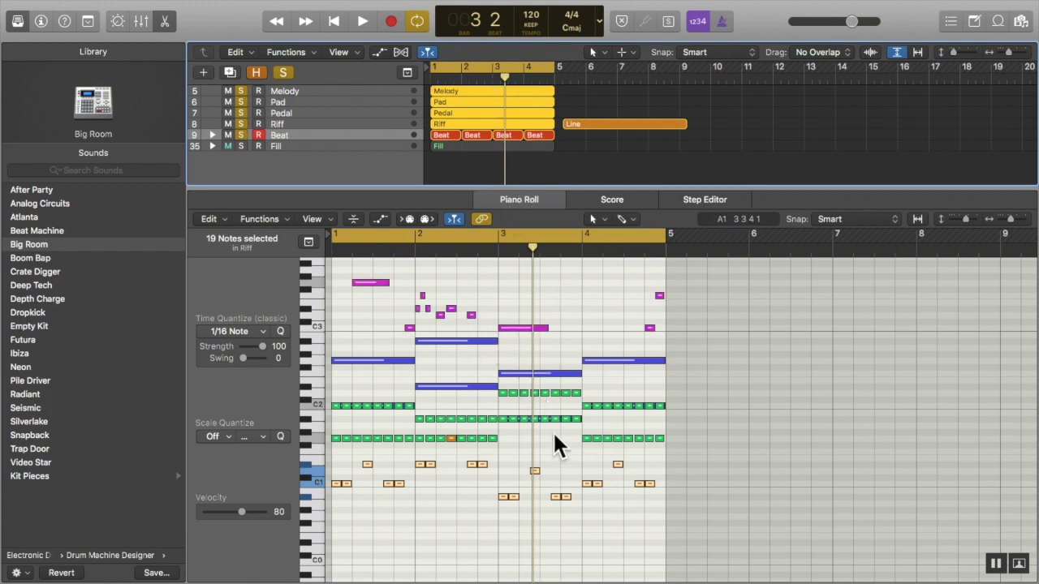
click(491, 383)
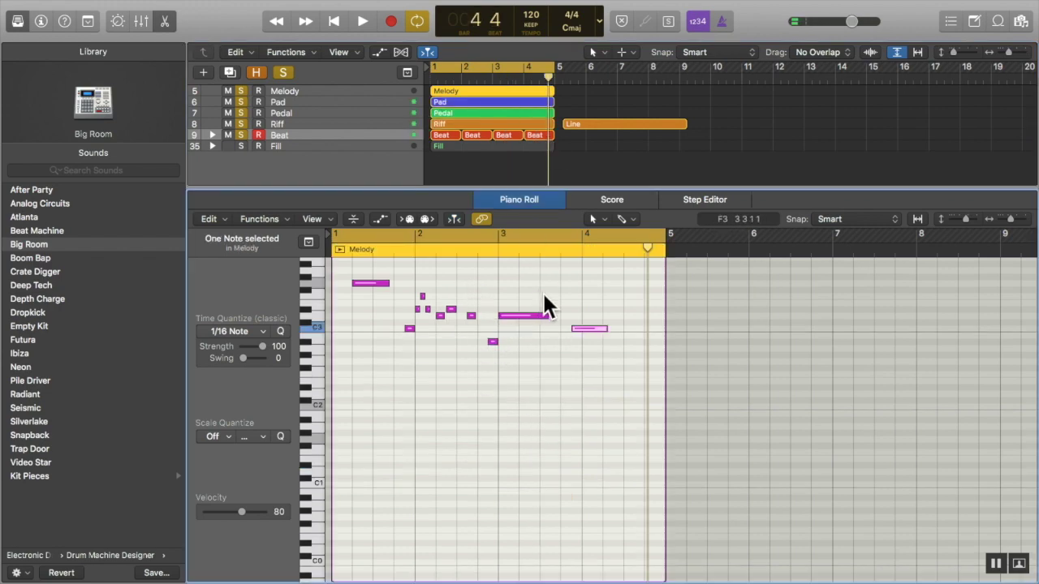
Select the bar 3 D3 melody note, then select all regions and play from bar 1
click(523, 315)
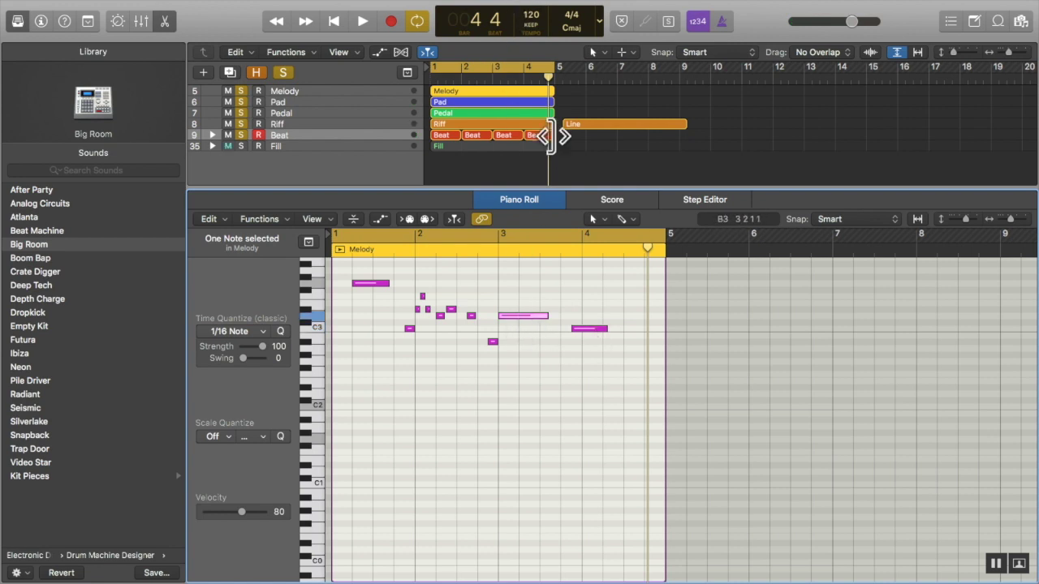
click(558, 138)
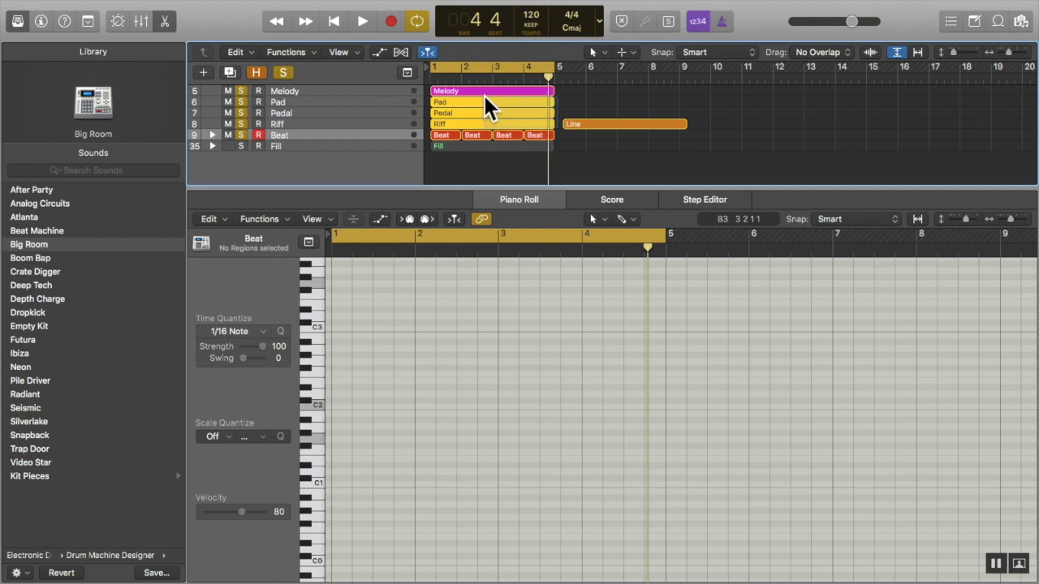
key(super+a)
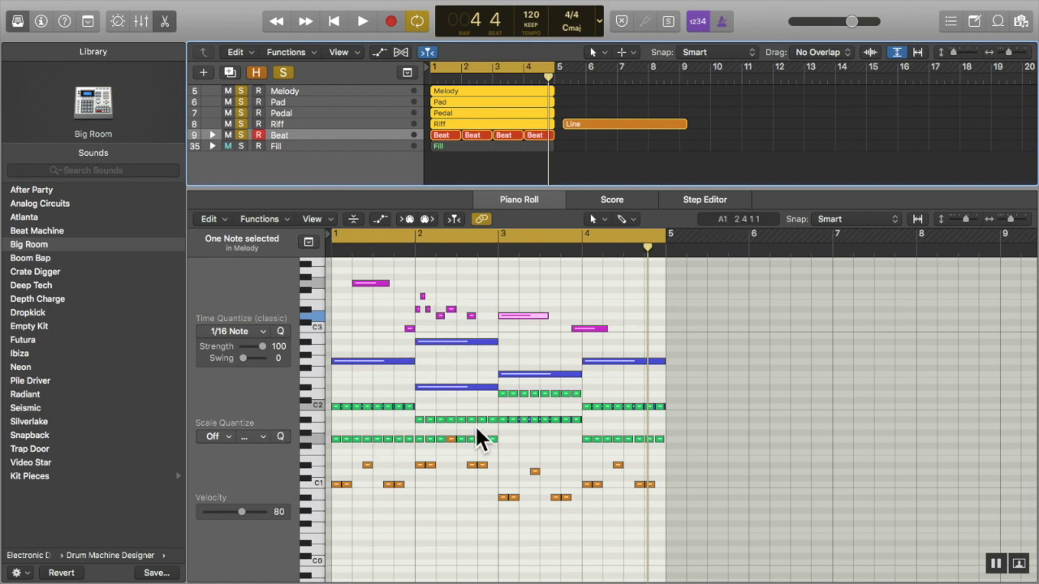
key(space)
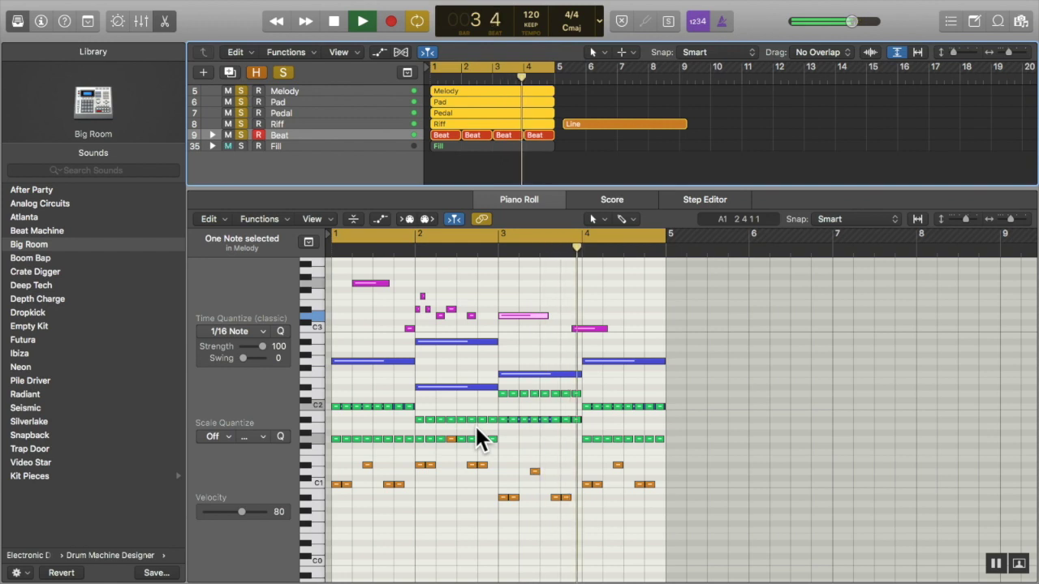
Stop the combined playback and switch to the Quizlet Music Elements flashcards
key(space)
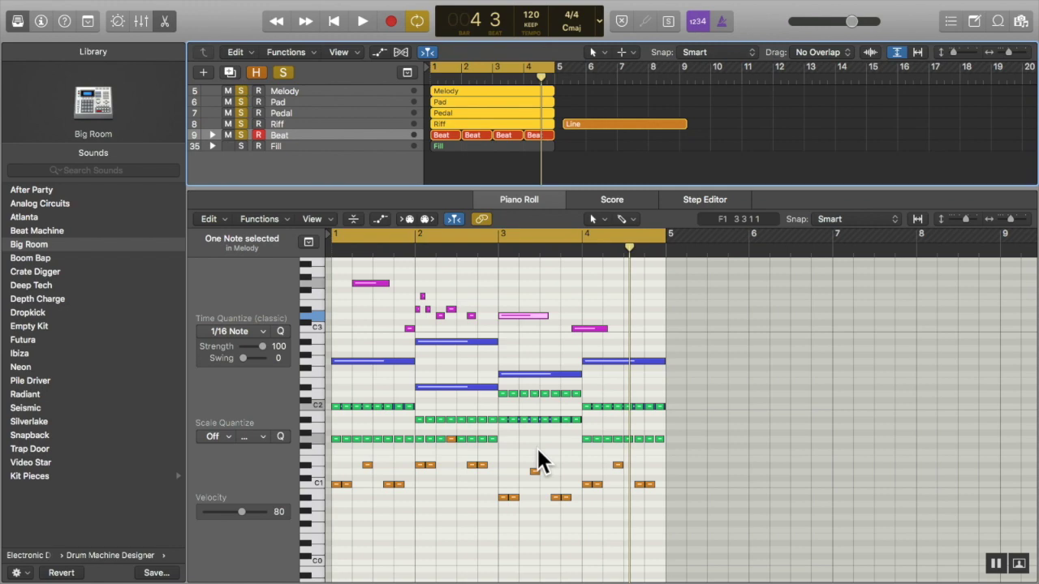
key(ctrl+Right)
scroll(397, 409, down, 5)
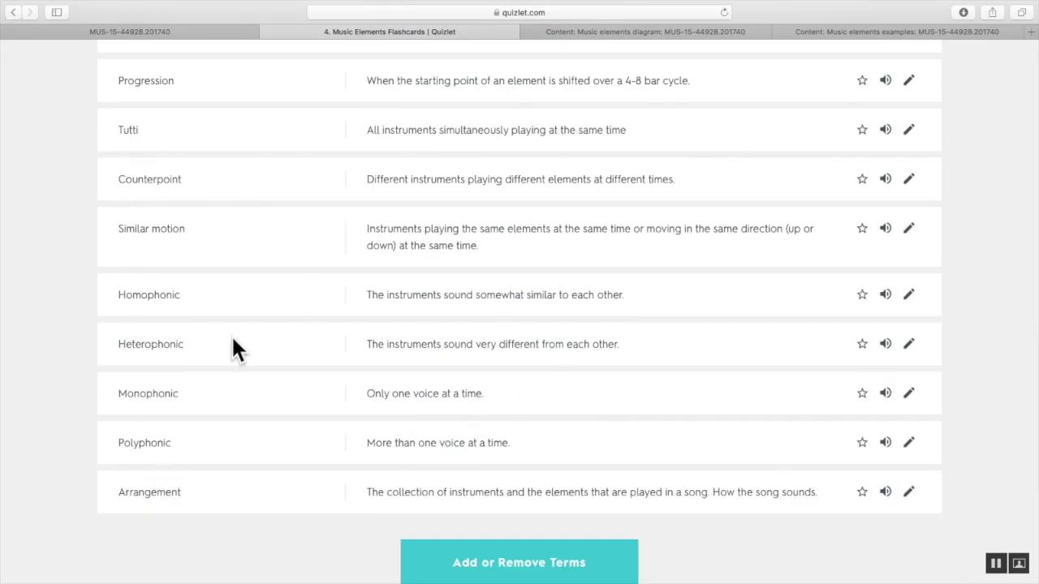
Scroll through the Quizlet terms, then switch back to Logic Pro X
scroll(232, 341, down, 1)
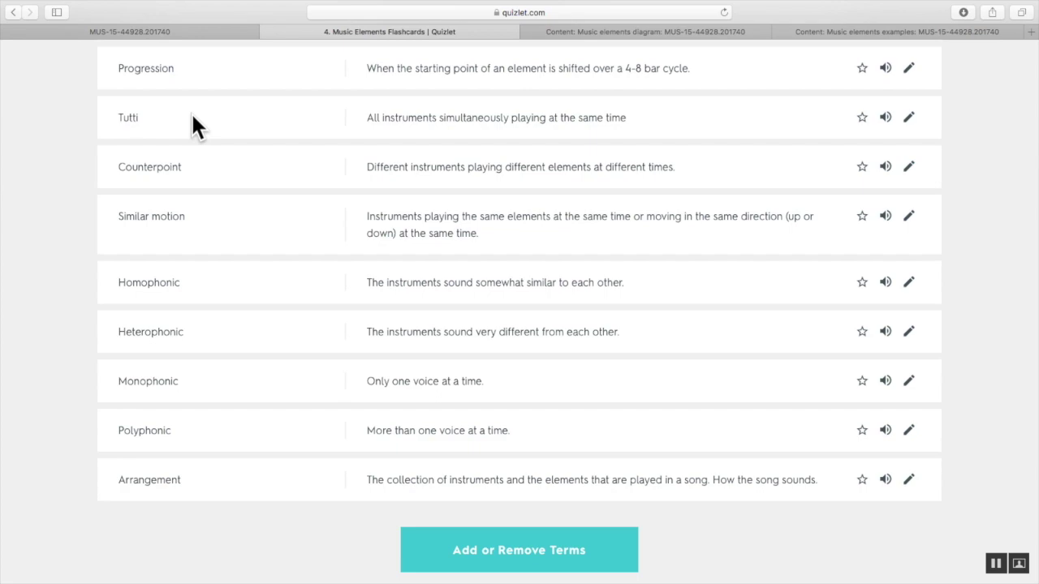
key(ctrl+Left)
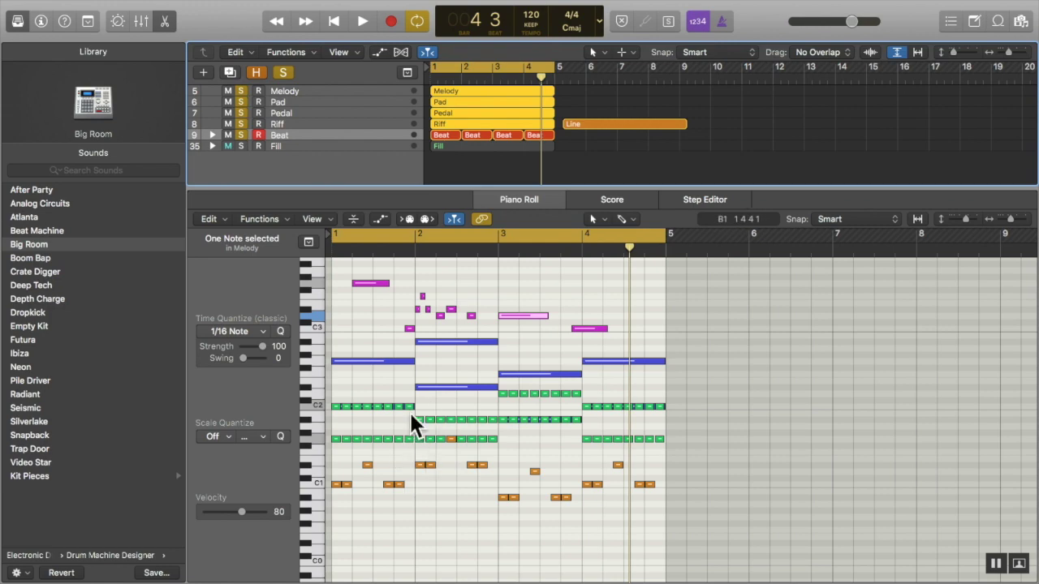
Switch from Logic Pro X back to the Quizlet flashcards in Safari
key(ctrl+Right)
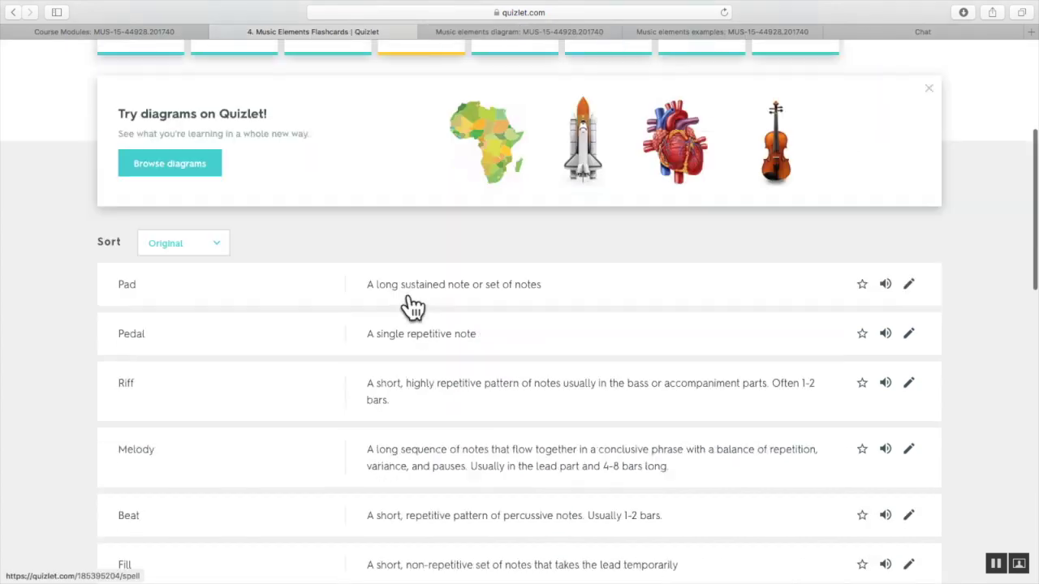
scroll(405, 306, down, 15)
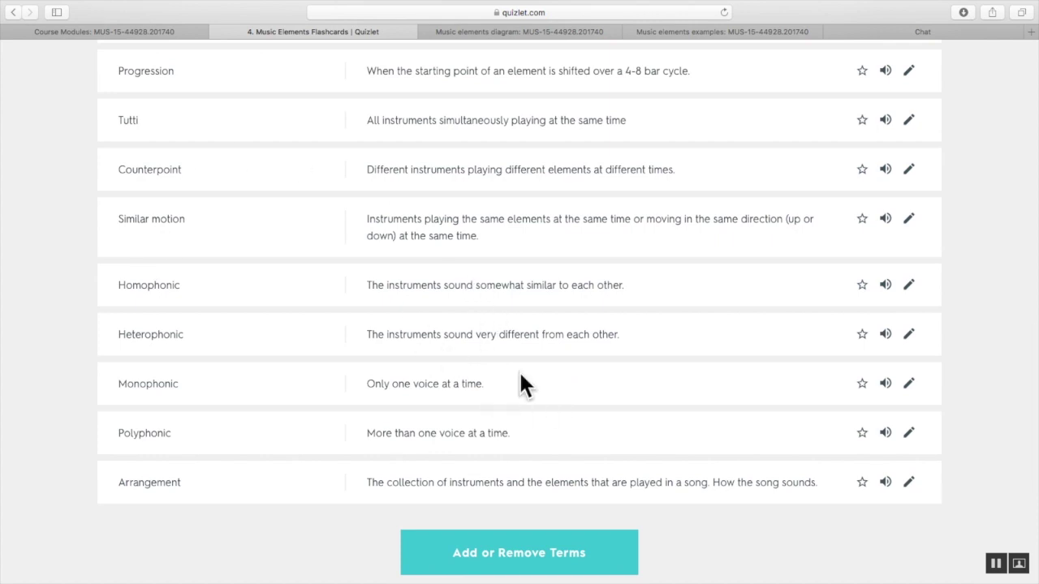
View the Music elements diagram page, then the Music elements examples page
click(527, 33)
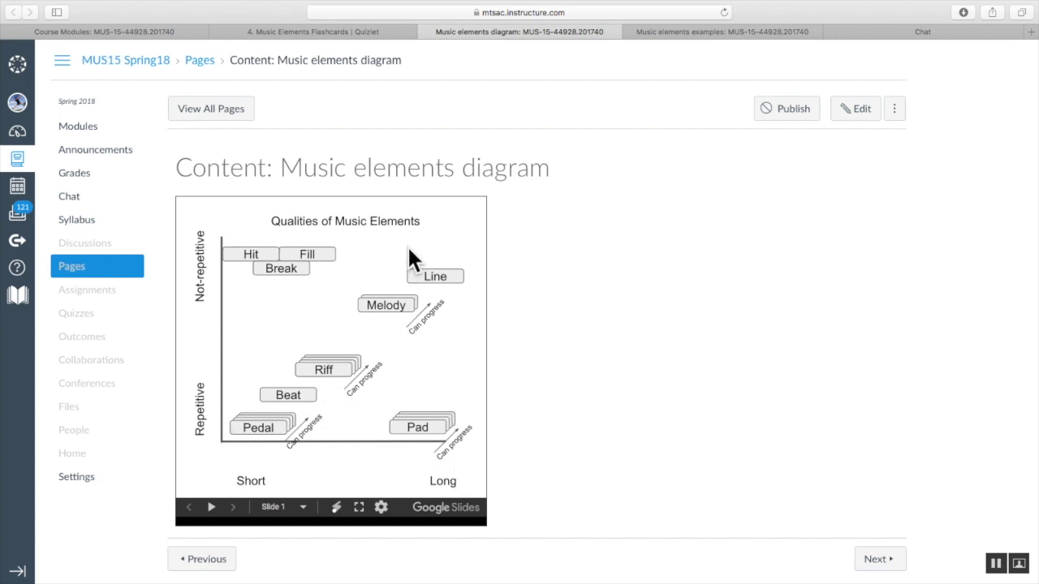
click(698, 32)
Bring up the Canvas Music elements examples page and browse its table of example videos
scroll(419, 246, up, 1)
scroll(420, 245, up, 5)
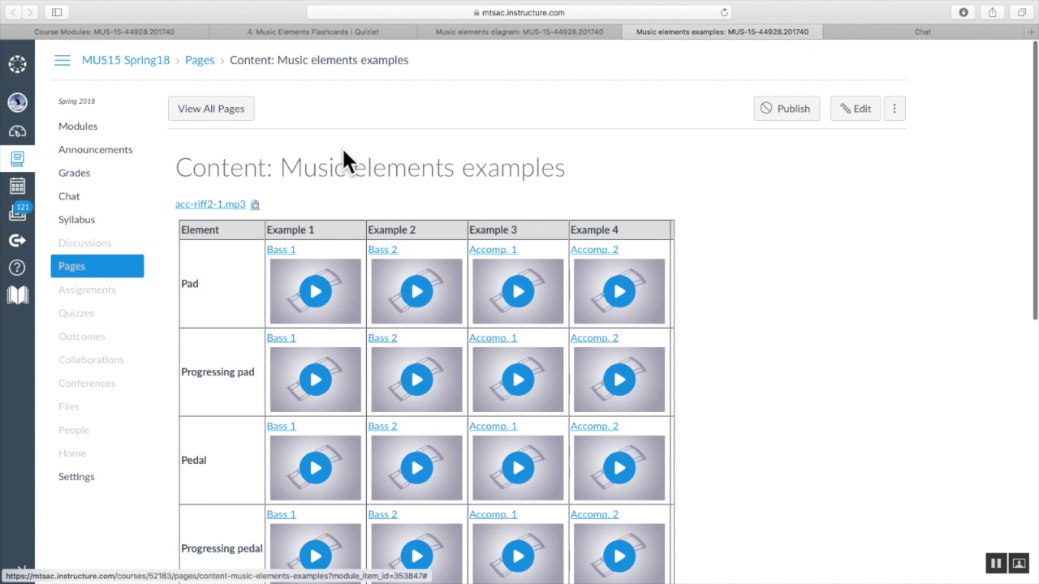
drag(304, 167, 316, 167)
drag(475, 167, 503, 215)
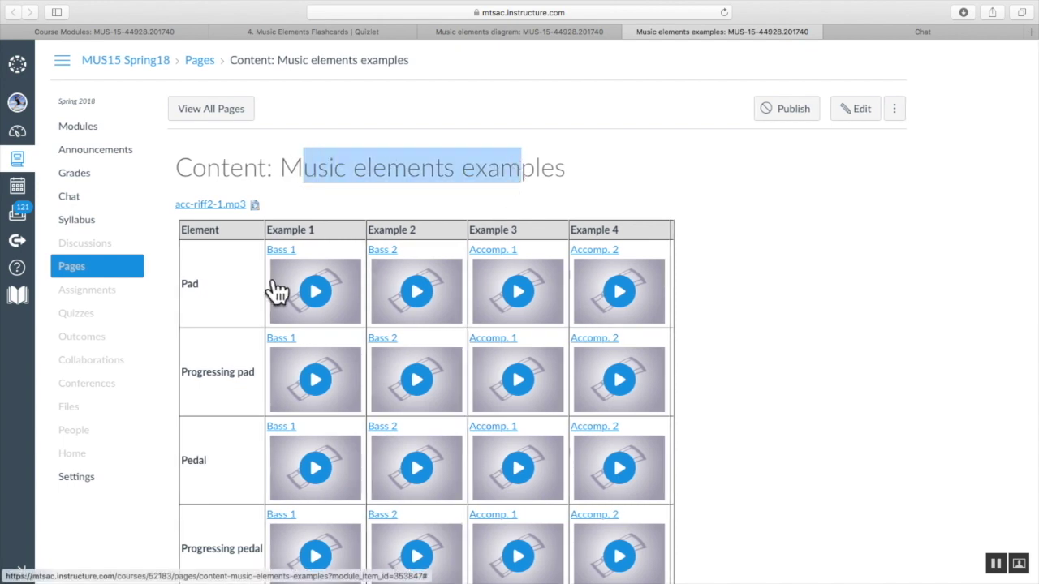
scroll(274, 290, down, 3)
scroll(247, 326, down, 9)
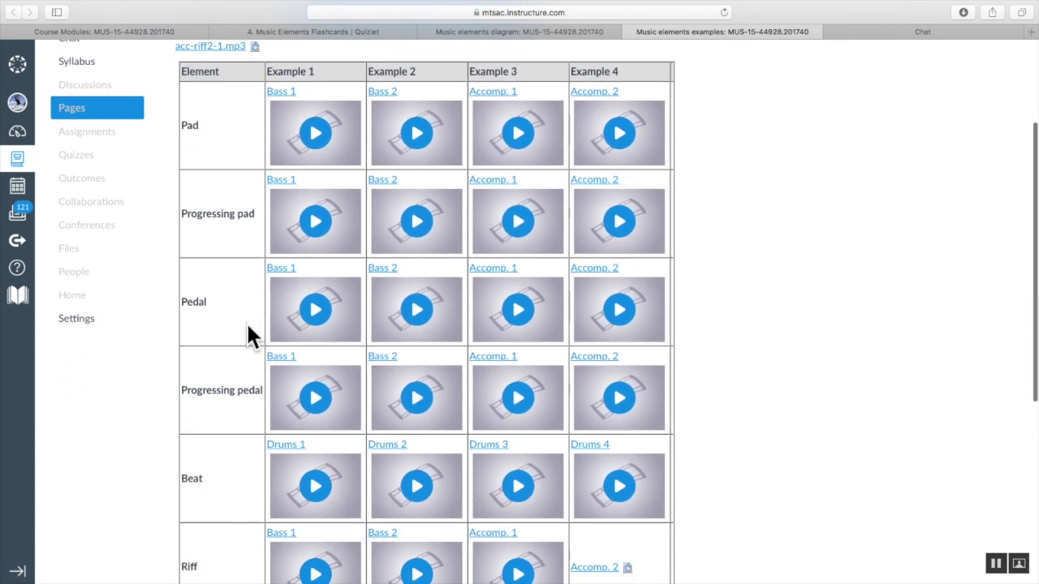
scroll(247, 329, down, 5)
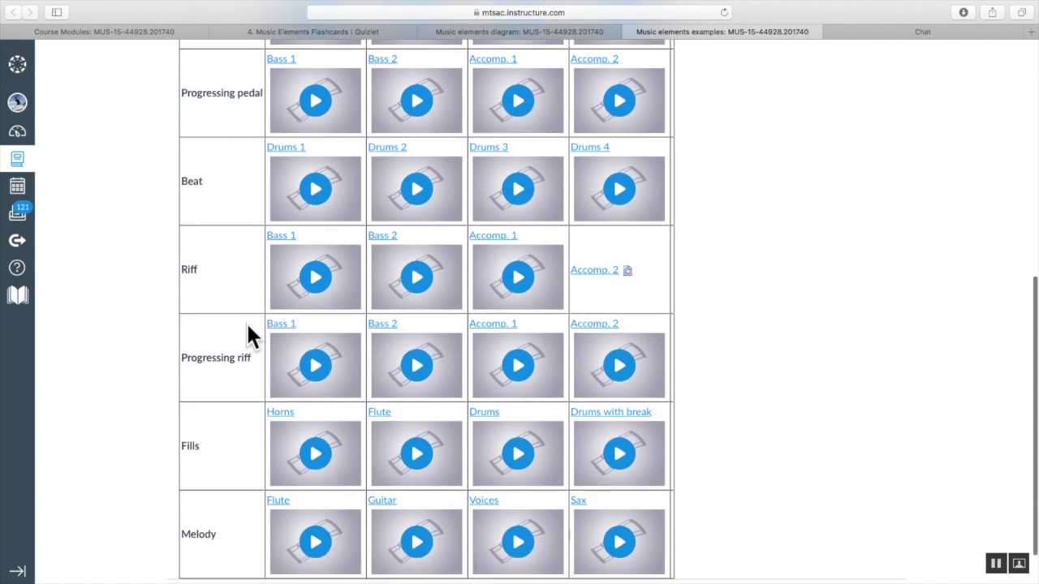
scroll(246, 321, up, 9)
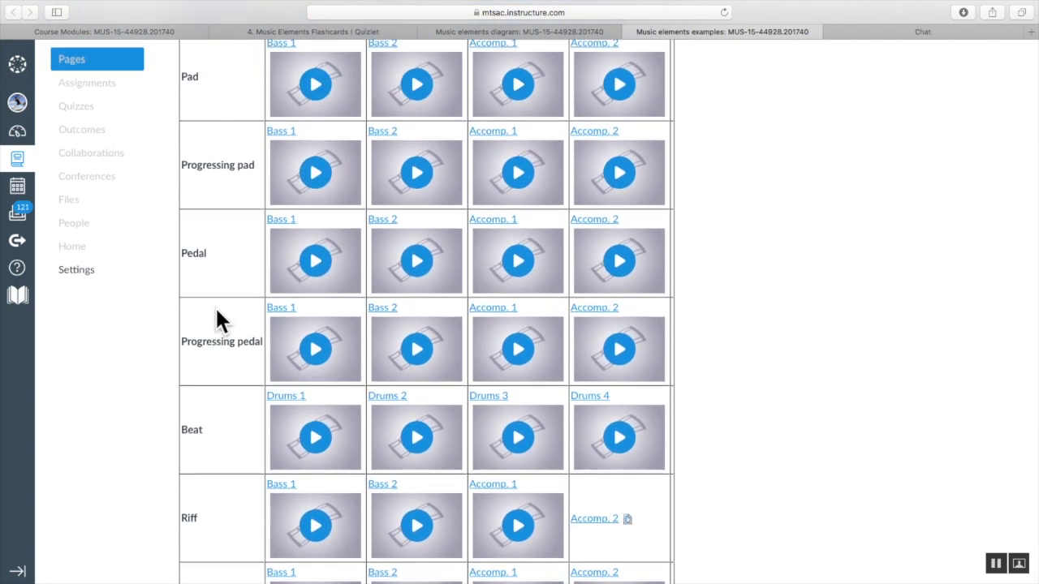
scroll(215, 307, up, 4)
scroll(215, 306, down, 1)
scroll(215, 306, up, 2)
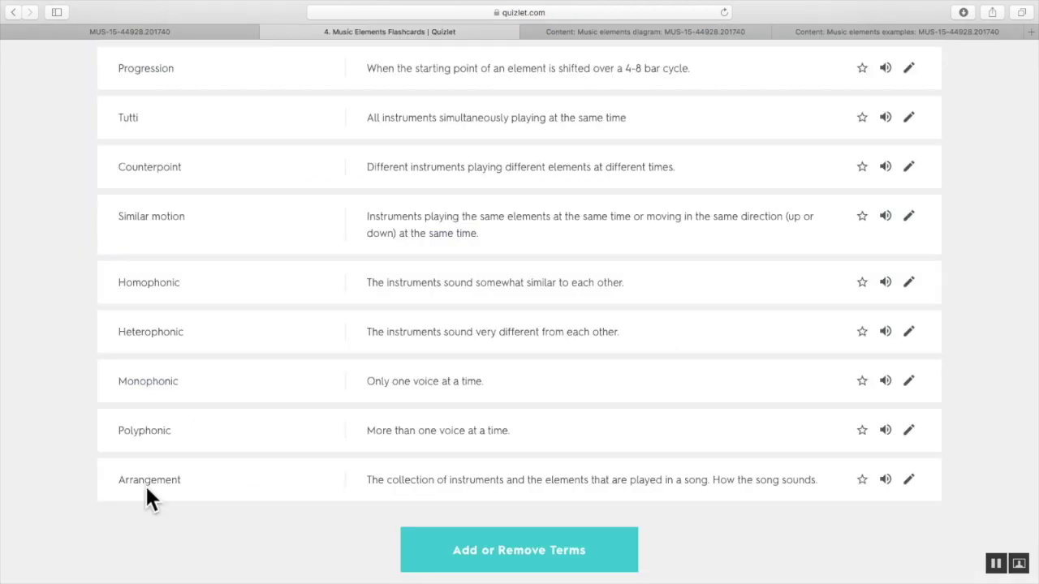
Scroll the Quizlet term list up to reveal the Fill, Break and Chord definitions
scroll(147, 490, up, 3)
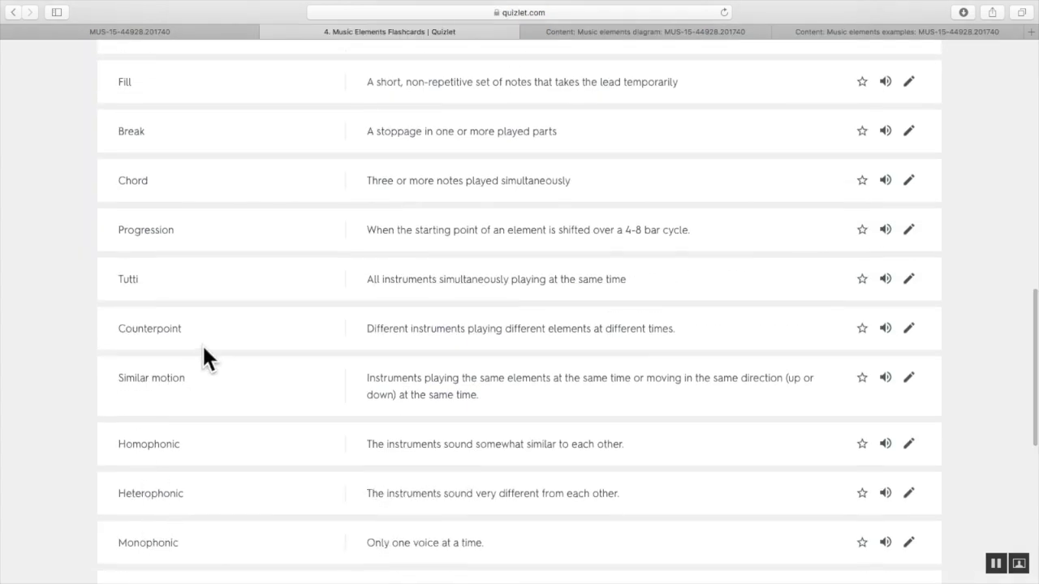